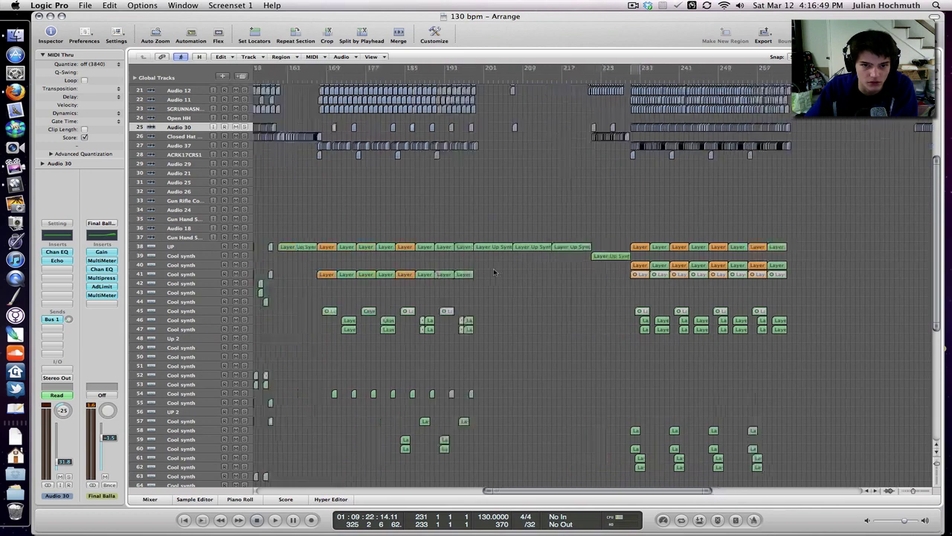
Marquee-select the synth regions on tracks 38 to 62 from bar 231 onward, and clear the selection.
scroll(669, 239, "right", 6)
scroll(669, 239, "down", 1)
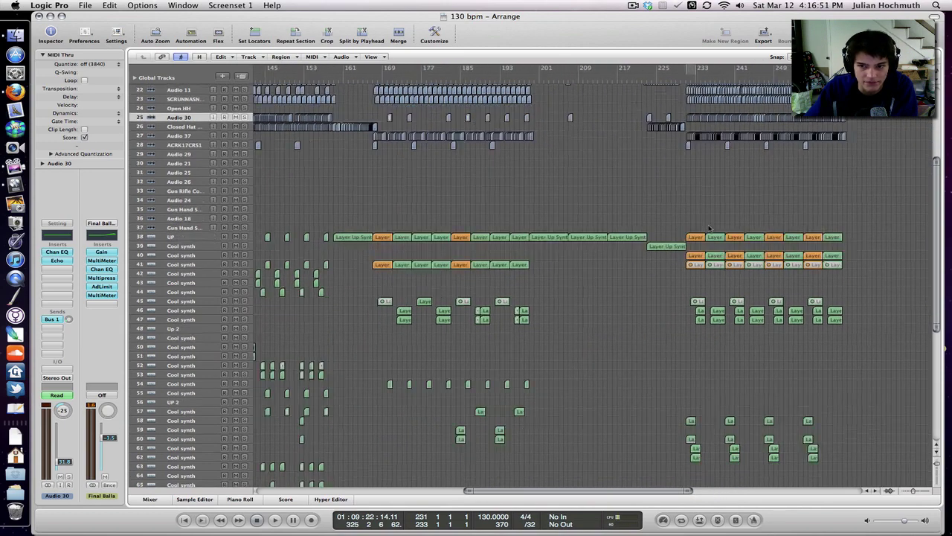
left_click_drag(534, 217, 732, 467)
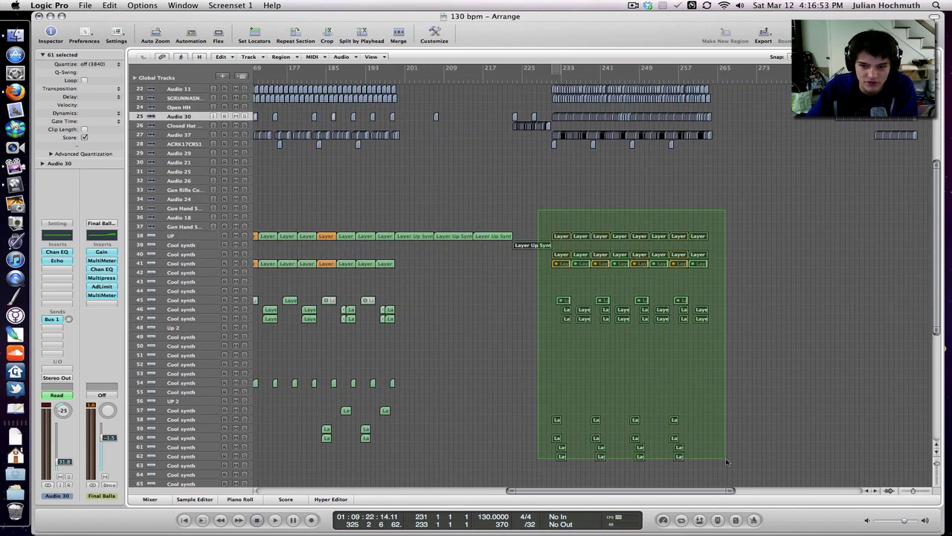
left_click(735, 332)
scroll(735, 332, "down", 8)
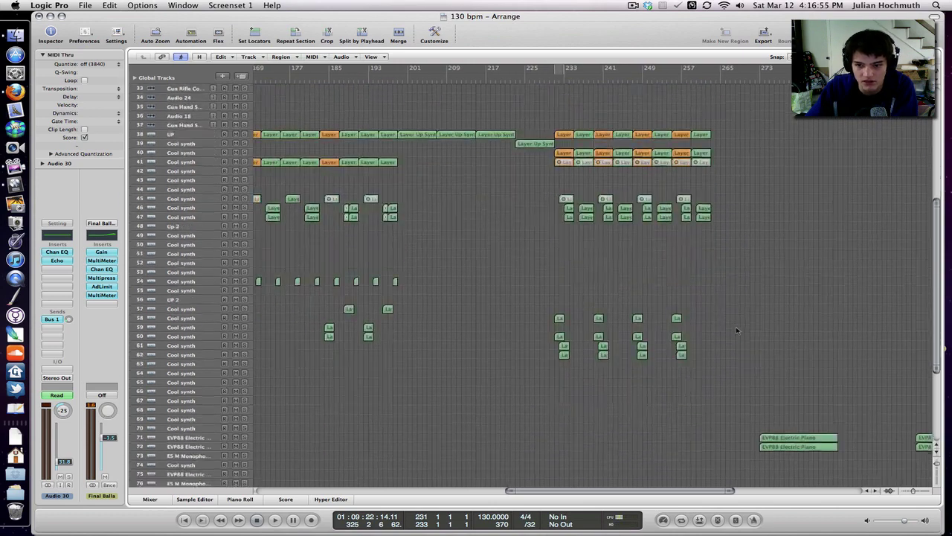
Marquee over the layered synth regions after bar 231, and select the Layer Up Synth region on track 80.
left_click_drag(740, 170, 548, 402)
left_click(420, 421)
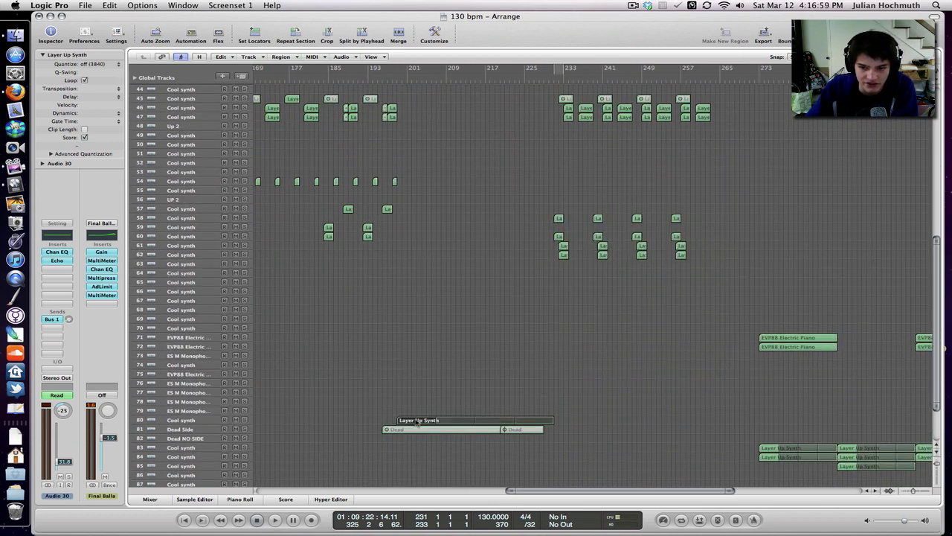
scroll(595, 320, "down", 3)
scroll(659, 320, "left", 2)
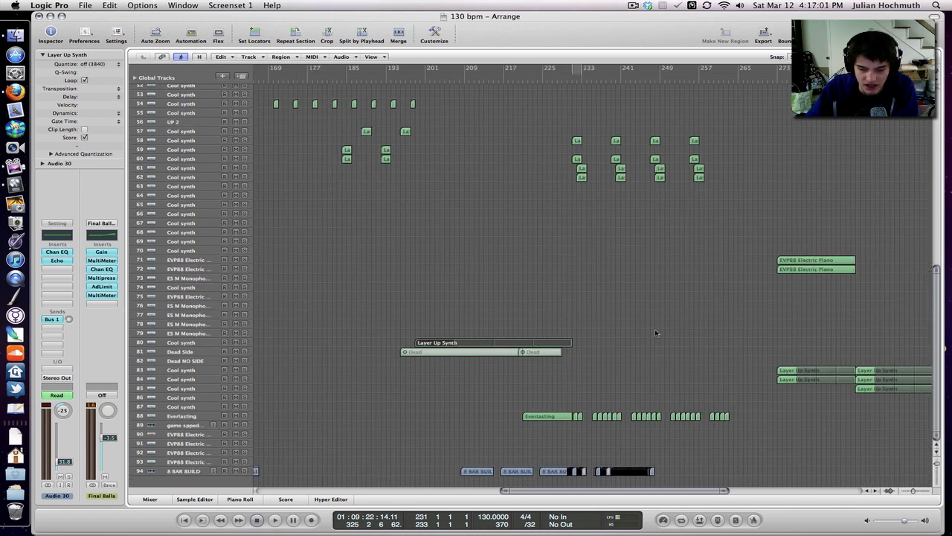
scroll(677, 368, "right", 1)
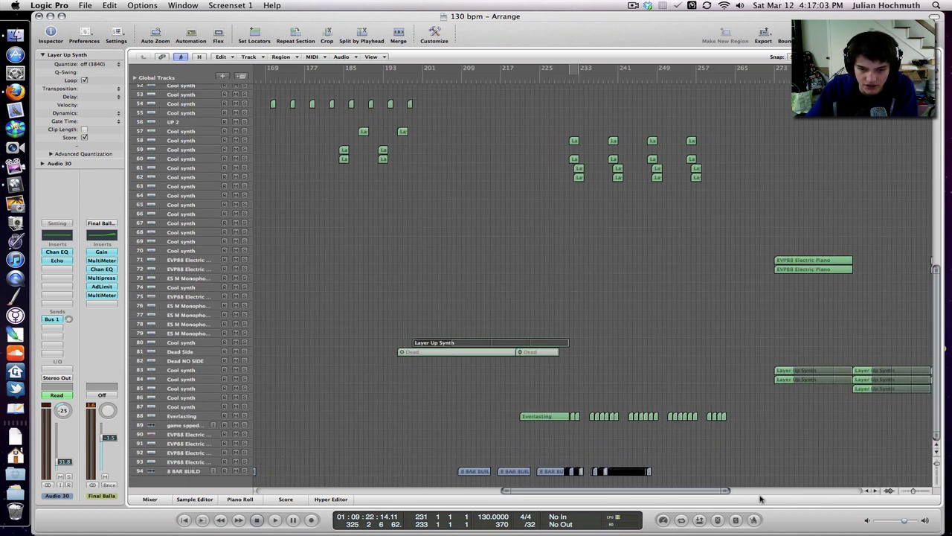
Select the regions on the 8 BAR BUILD track and listen to that track soloed from about bar 208.
left_click_drag(730, 456, 466, 485)
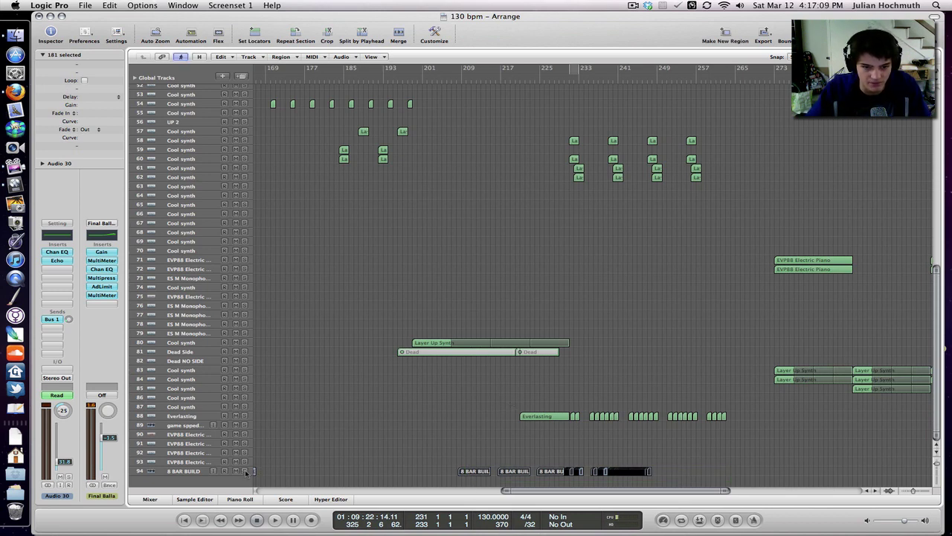
left_click(459, 79)
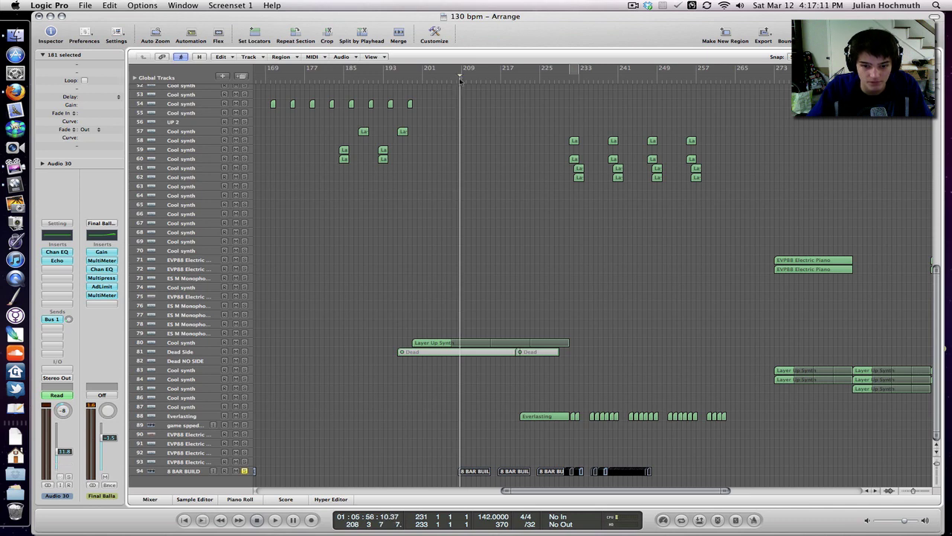
key("space")
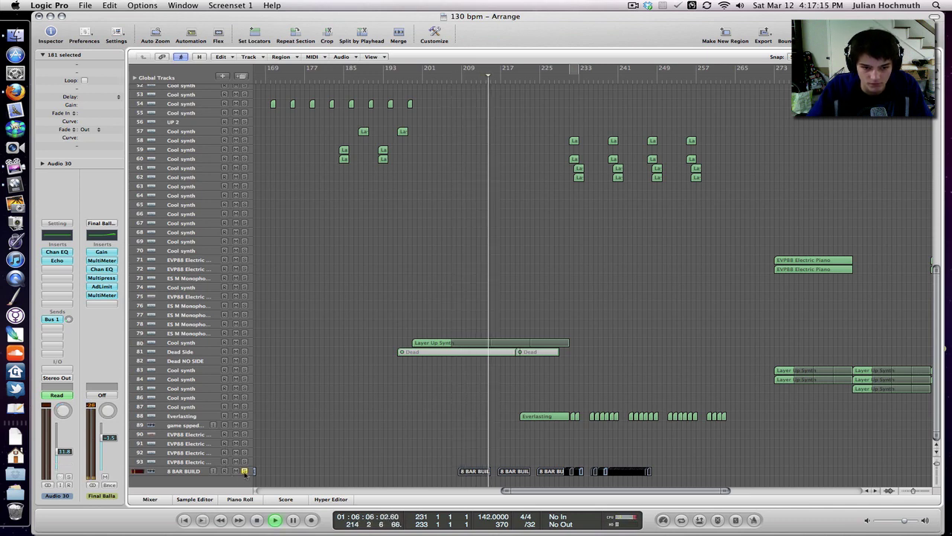
key("space")
Select the EVP88 Electric Piano region near bar 57, and inspect the channel strips of EVP88 tracks 91 and 92.
scroll(373, 375, "left", 5)
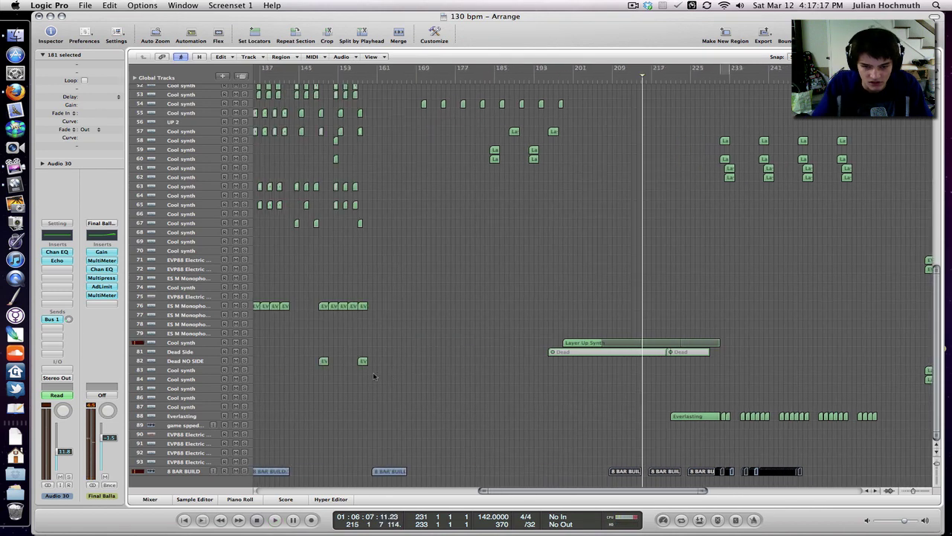
scroll(424, 382, "left", 4)
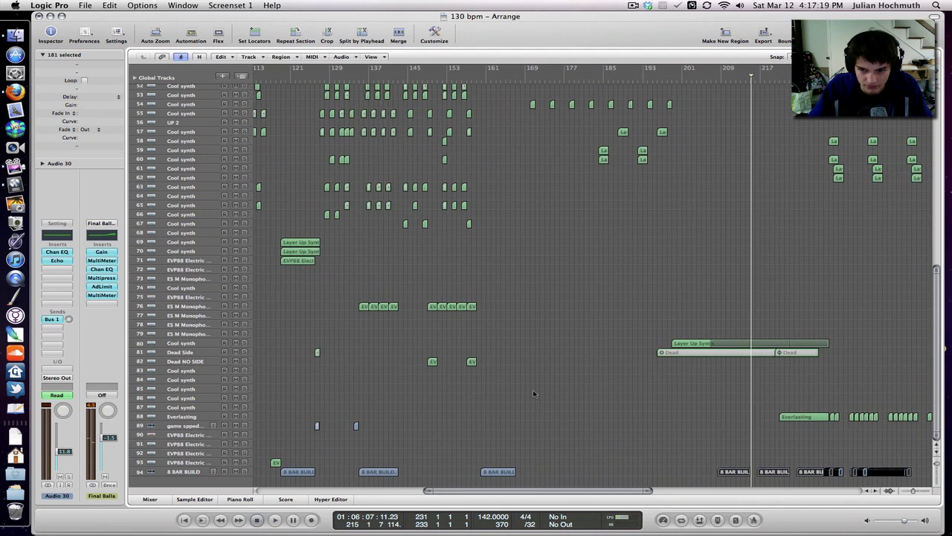
scroll(534, 393, "left", 9)
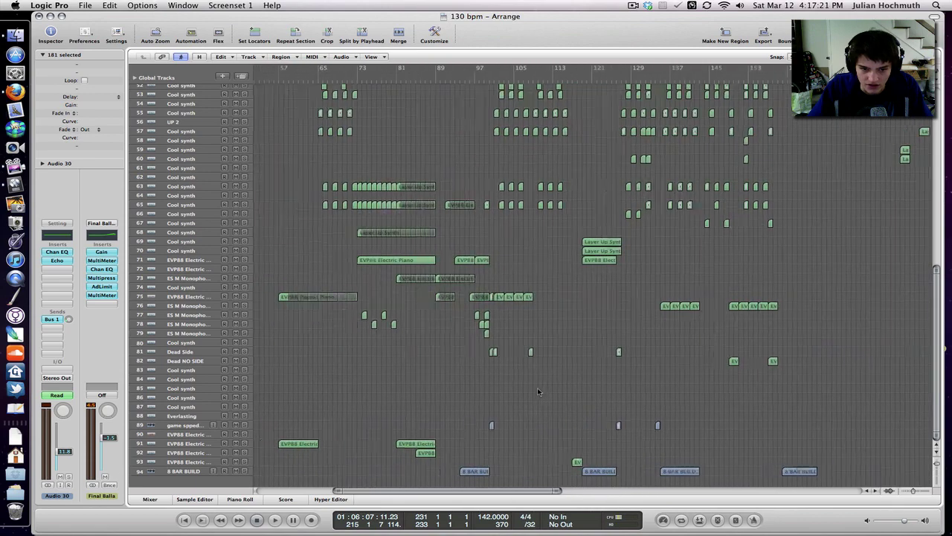
left_click(298, 444)
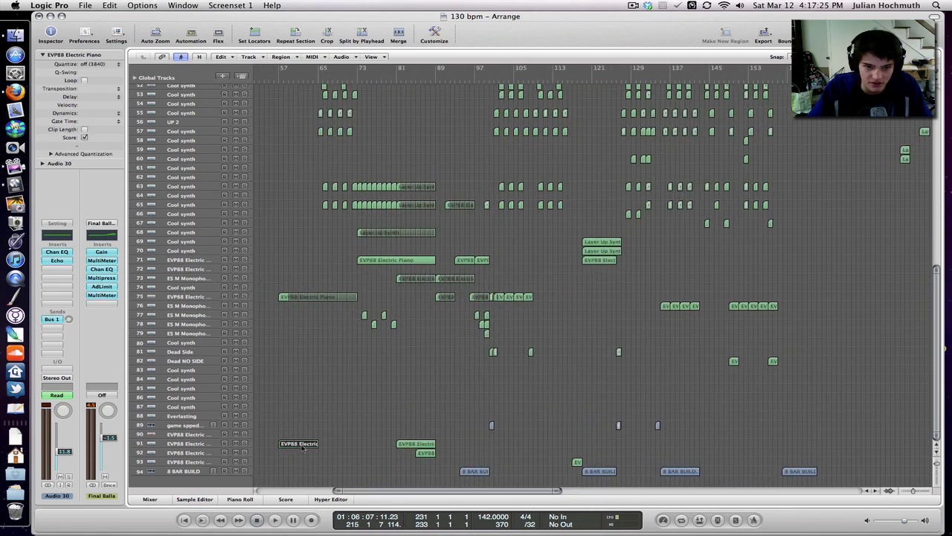
left_click(187, 444)
left_click(193, 453)
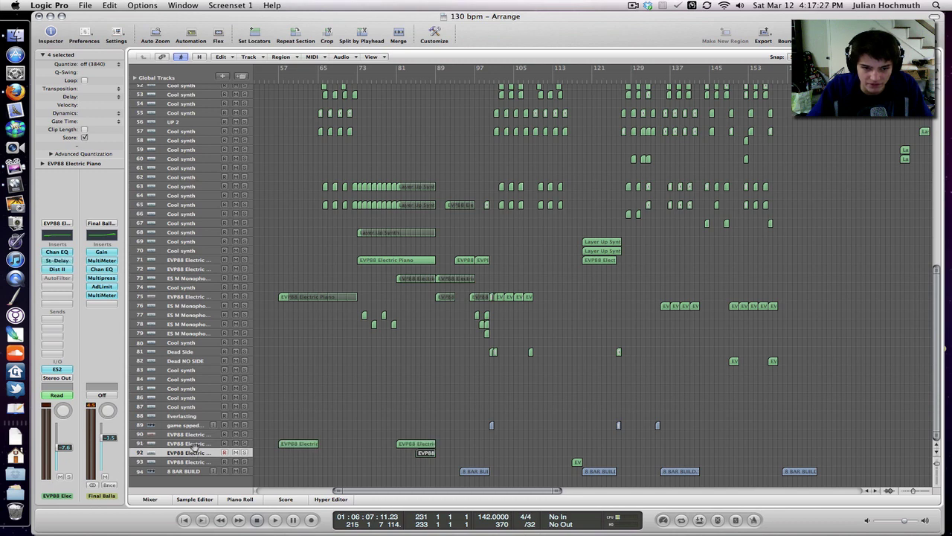
left_click(195, 443)
left_click(198, 453)
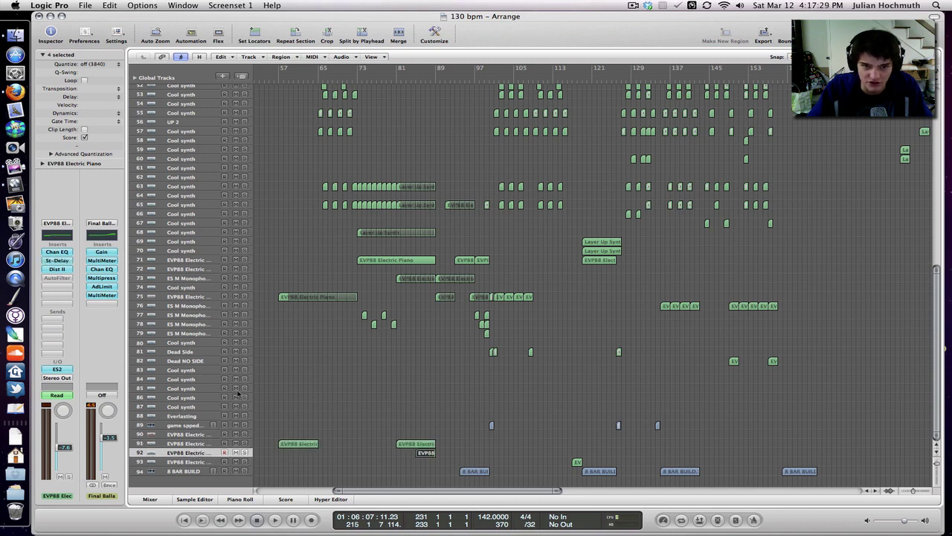
Inspect Cool synth tracks 69 and 70, and play the arrangement from about bar 118.
left_click(173, 243)
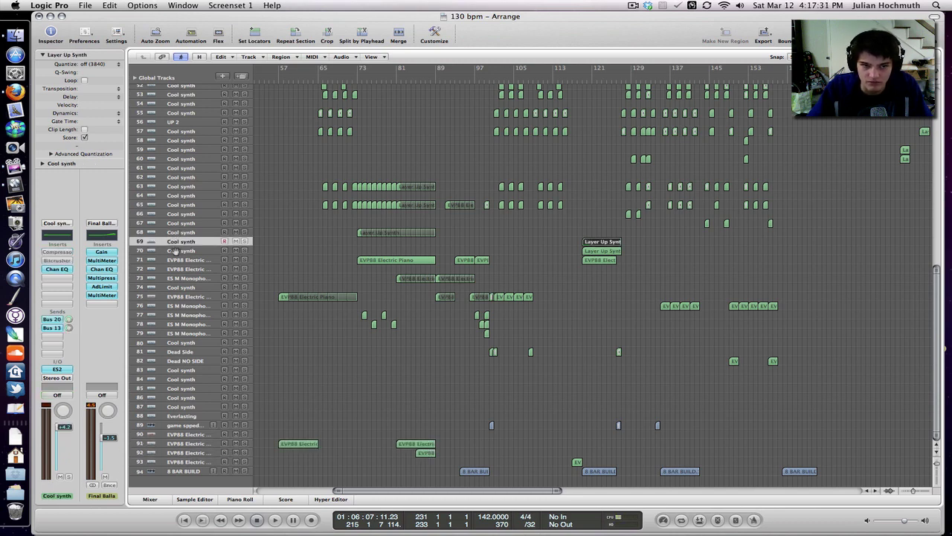
left_click(175, 251)
left_click(586, 69)
left_click(578, 70)
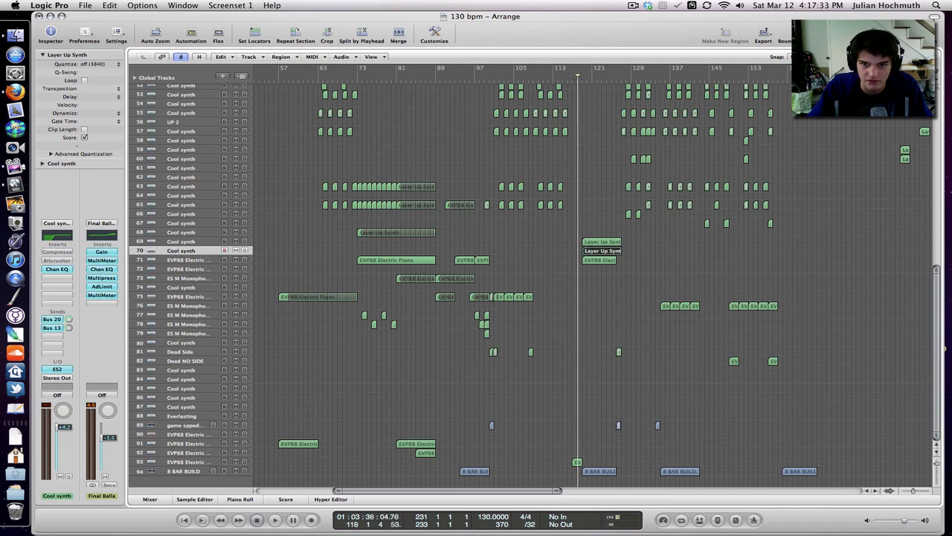
left_click(243, 250)
key("space")
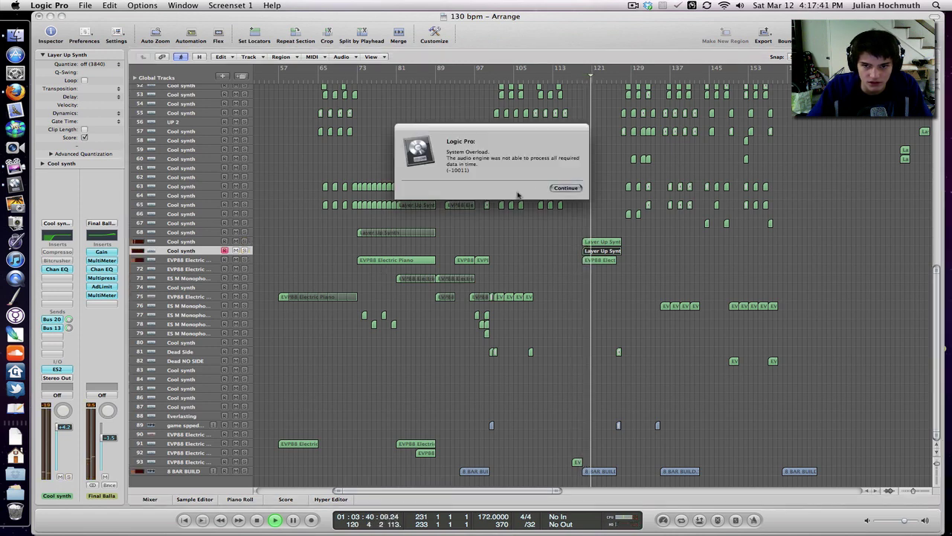
left_click(565, 187)
Listen to EVP88 Electric Piano tracks 71 and 72 soloed from about bar 273, and take both out of solo.
scroll(436, 206, "up", 5)
scroll(436, 206, "right", 3)
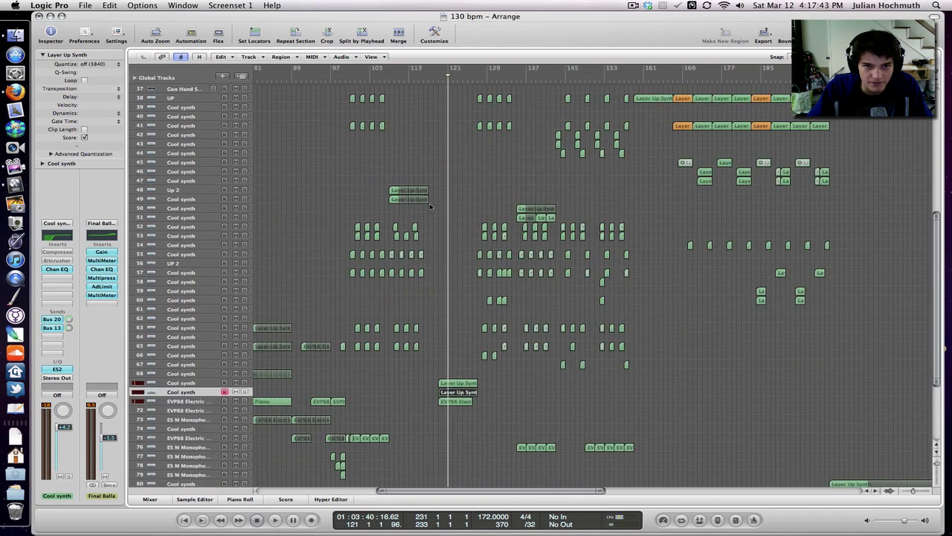
scroll(429, 206, "right", 10)
scroll(429, 206, "up", 3)
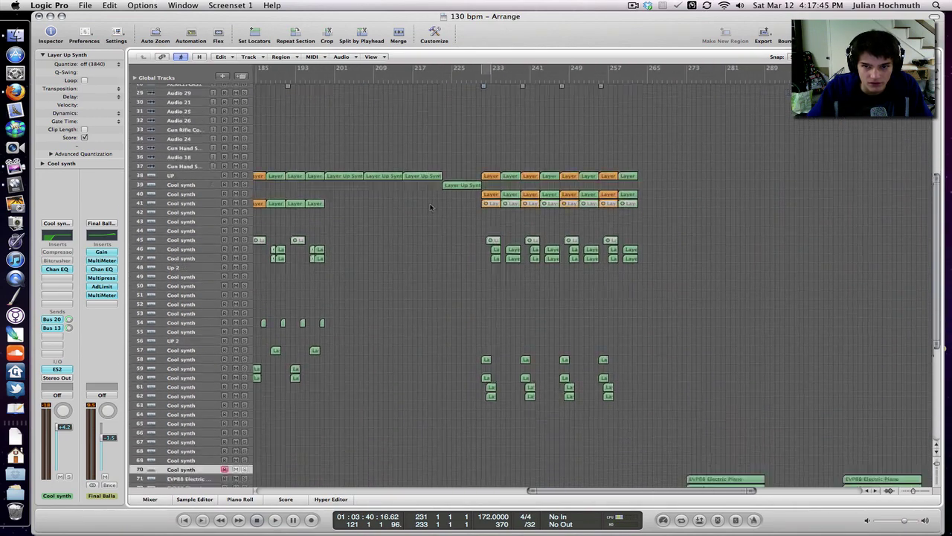
scroll(430, 206, "down", 8)
scroll(430, 206, "right", 1)
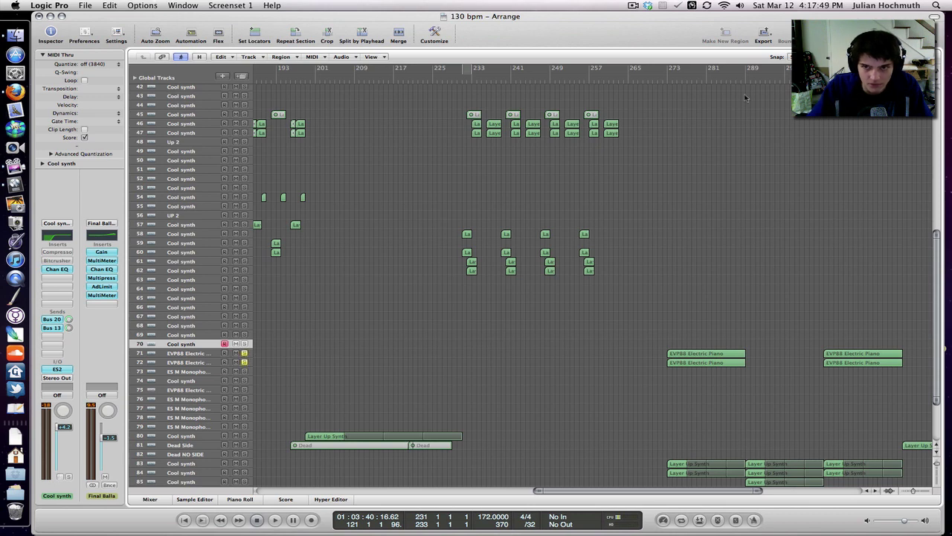
left_click(667, 82)
key("space")
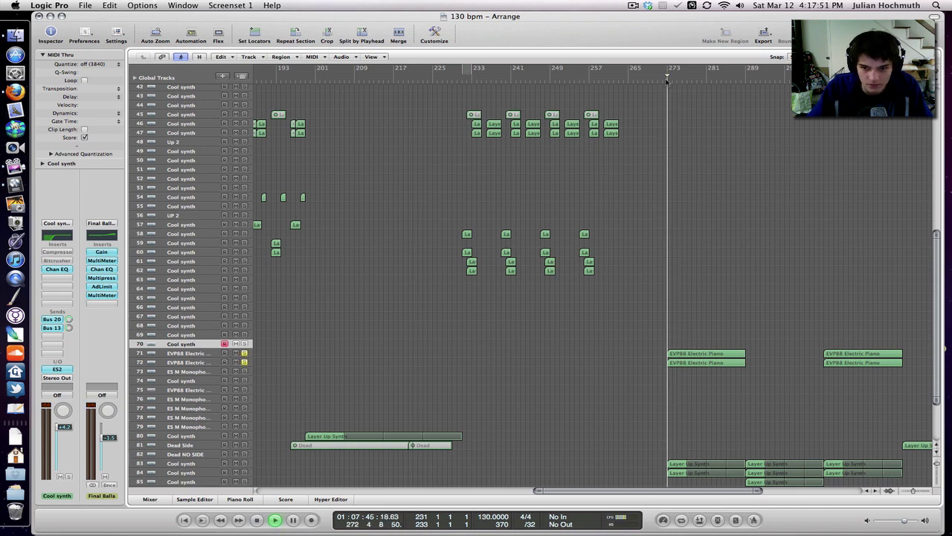
left_click(573, 189)
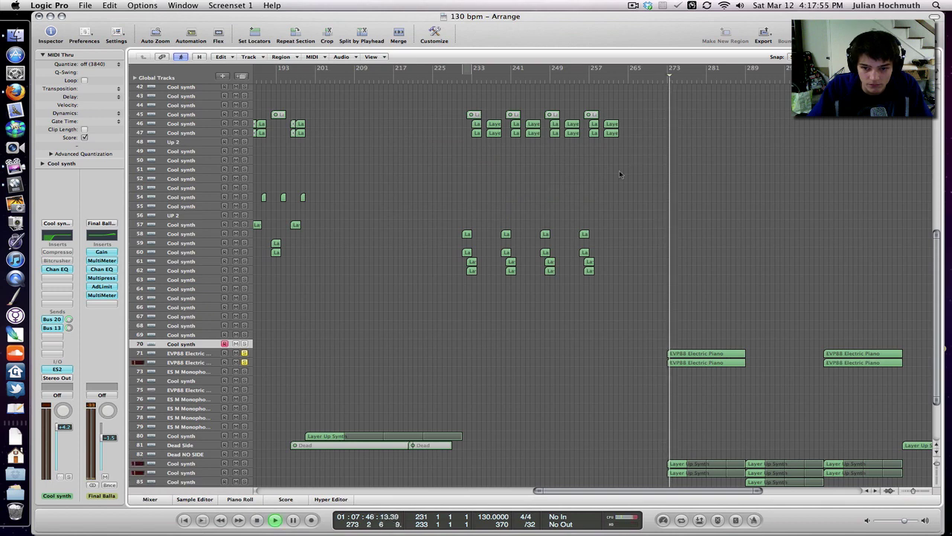
left_click(244, 353)
key("space")
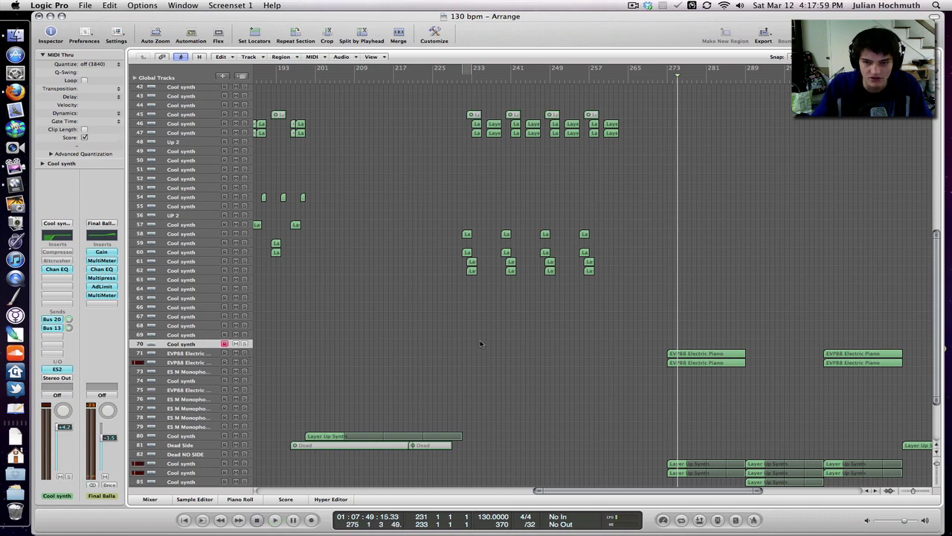
Go to the Male Radio vocal tracks, marquee-select their regions from around bar 89 onward, and clear the selection.
scroll(565, 358, "left", 5)
scroll(566, 358, "up", 5)
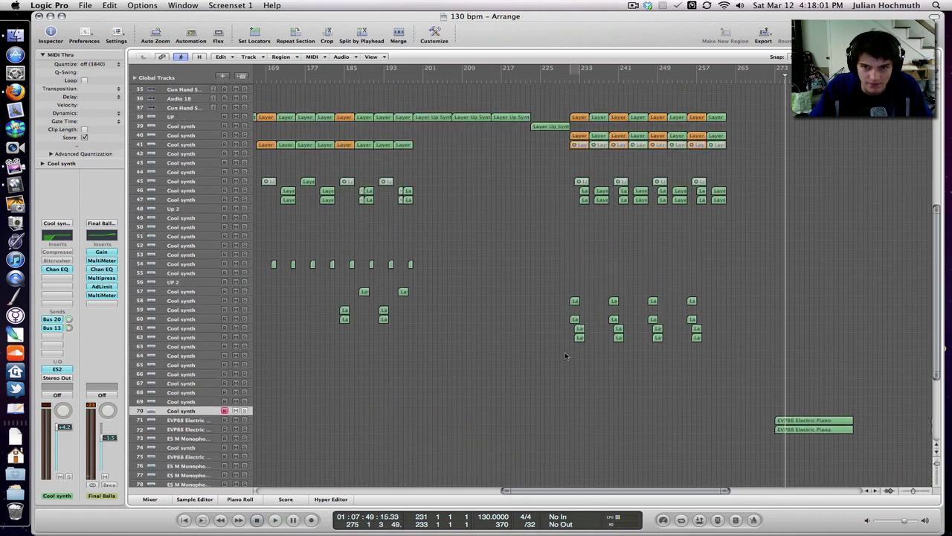
scroll(599, 349, "up", 8)
scroll(600, 349, "left", 5)
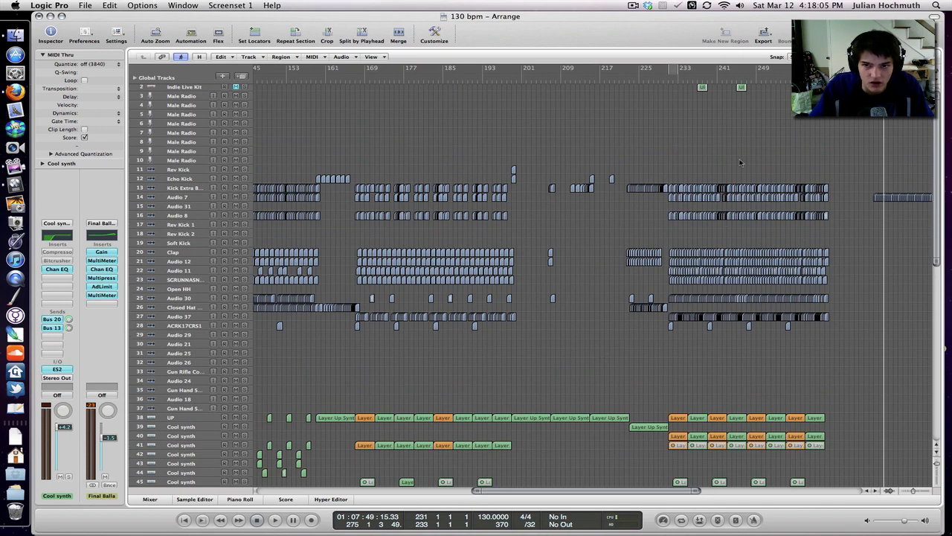
left_click_drag(740, 163, 540, 174)
scroll(561, 190, "left", 3)
scroll(562, 189, "up", 1)
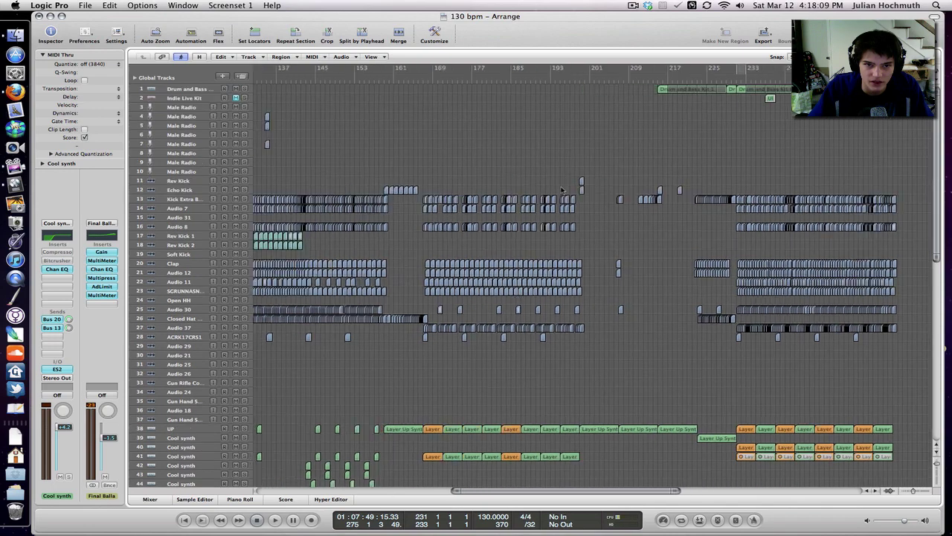
scroll(562, 190, "left", 10)
left_click_drag(566, 109, 292, 186)
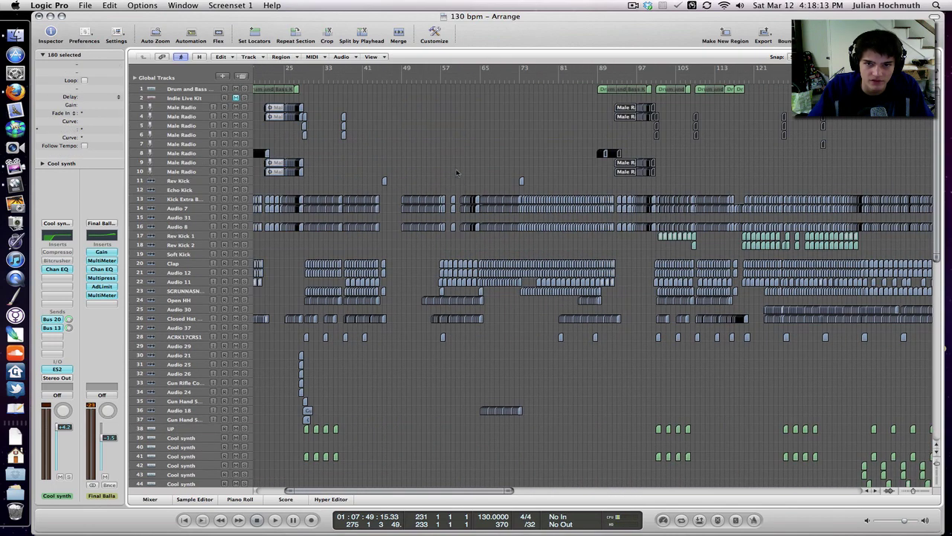
left_click(455, 168)
Marquee over the area of the Drum and Bass Kit and Indie Live Kit tracks around bar 231, and deselect everything.
scroll(521, 136, "right", 2)
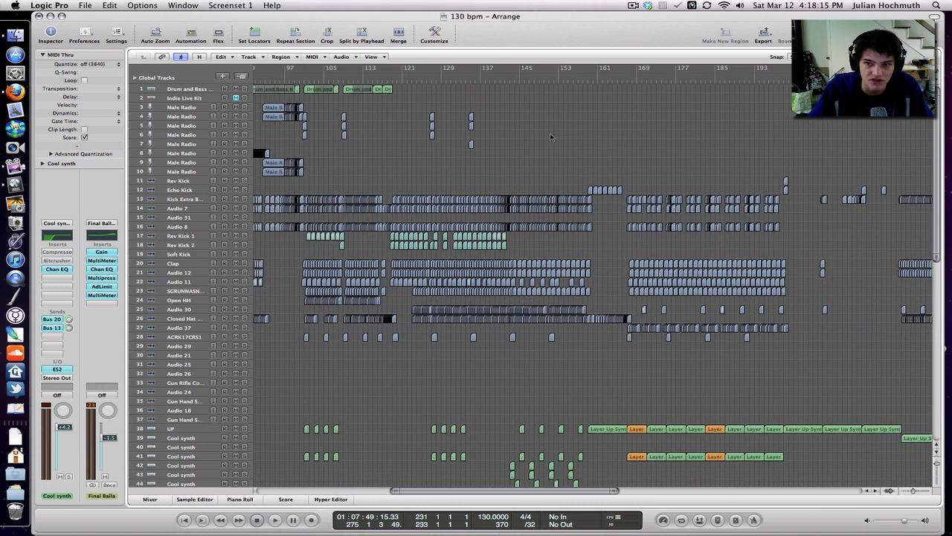
scroll(550, 136, "right", 10)
left_click_drag(550, 92, 752, 130)
left_click(752, 130)
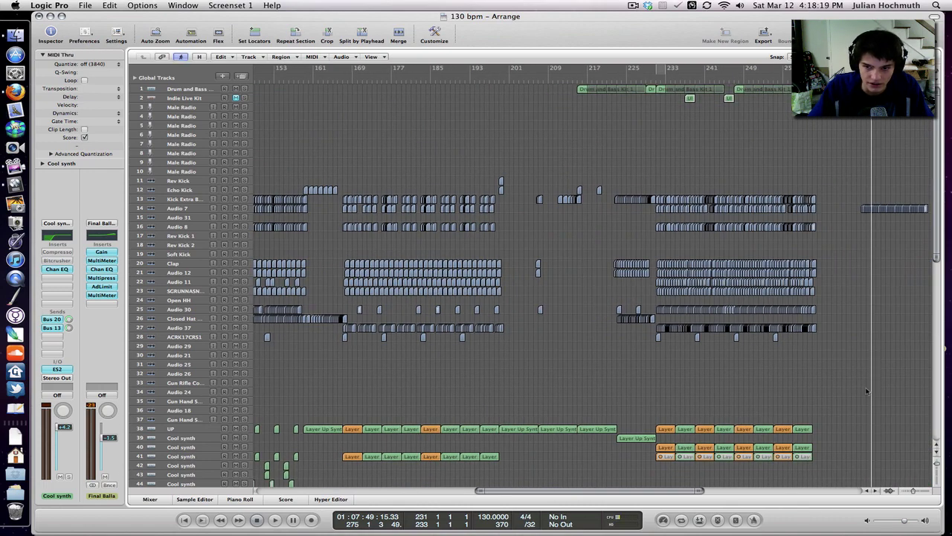
Go to the drum tracks at bar 231, marquee over the first hits from the kick tracks down to ACRK17CRS1, and clear the selection.
scroll(928, 491, "right", 2)
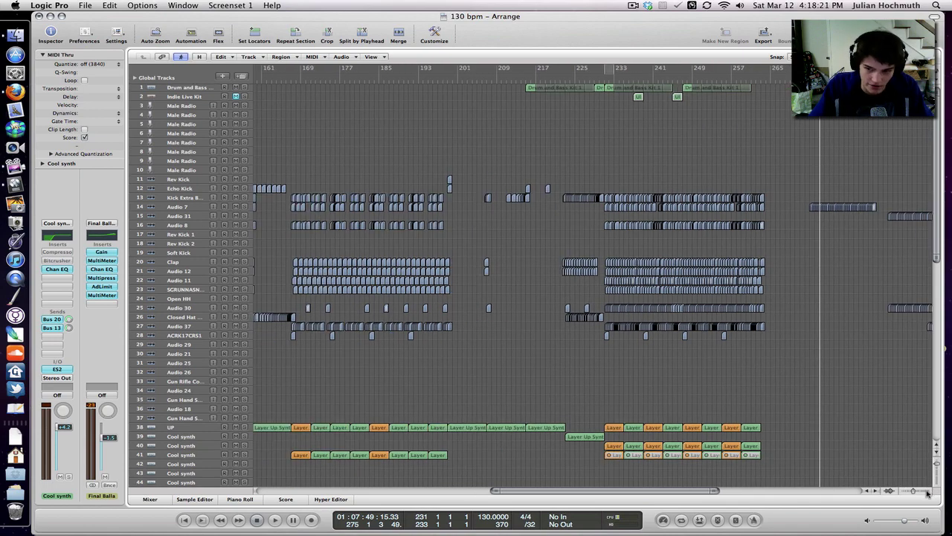
left_click(928, 491)
scroll(692, 322, "up", 4)
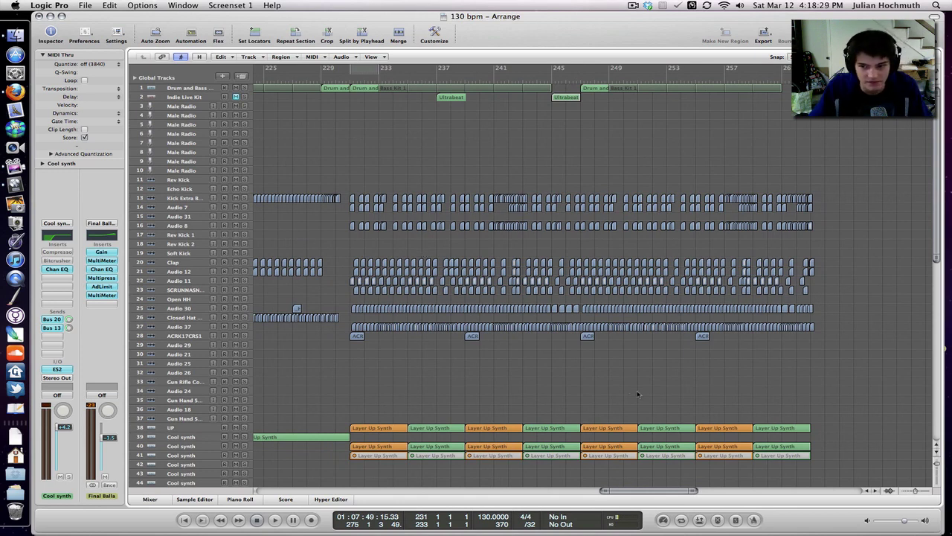
scroll(458, 216, "up", 4)
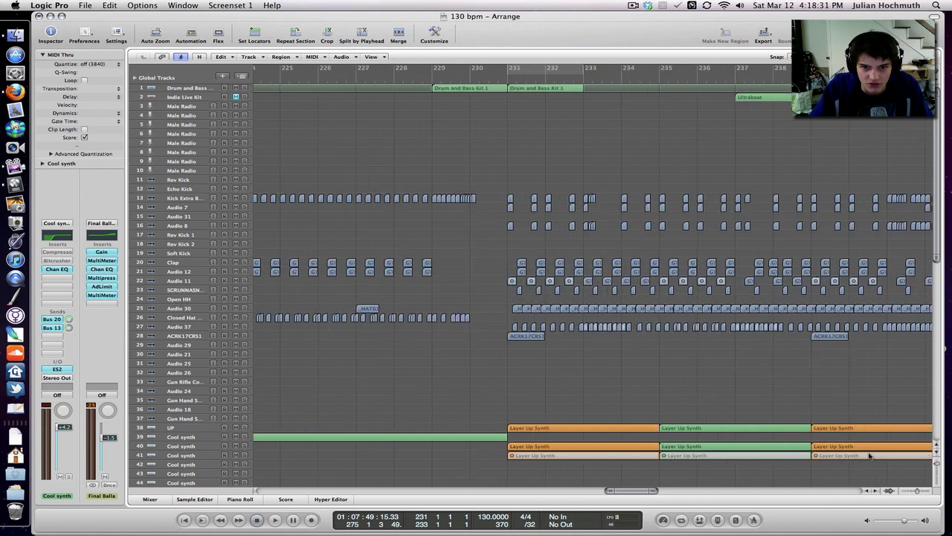
scroll(472, 222, "up", 3)
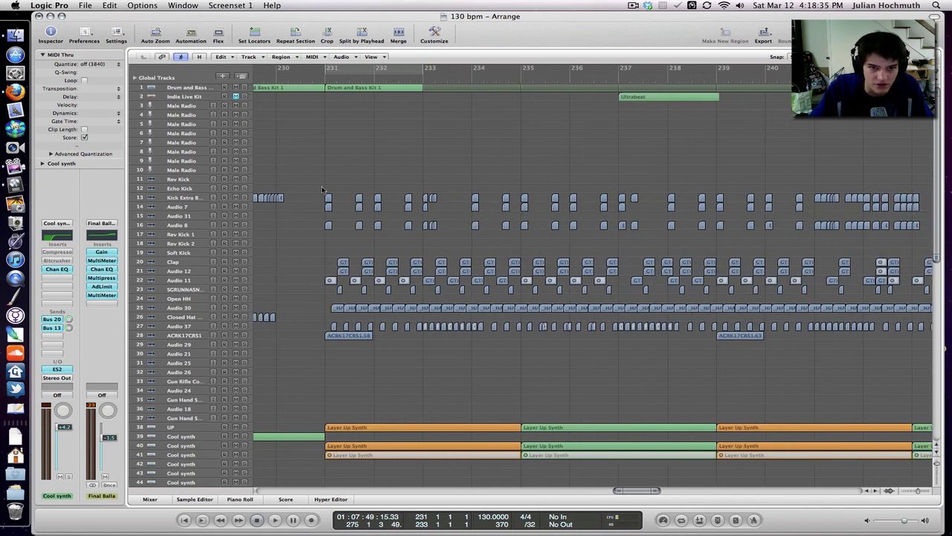
left_click_drag(322, 189, 342, 339)
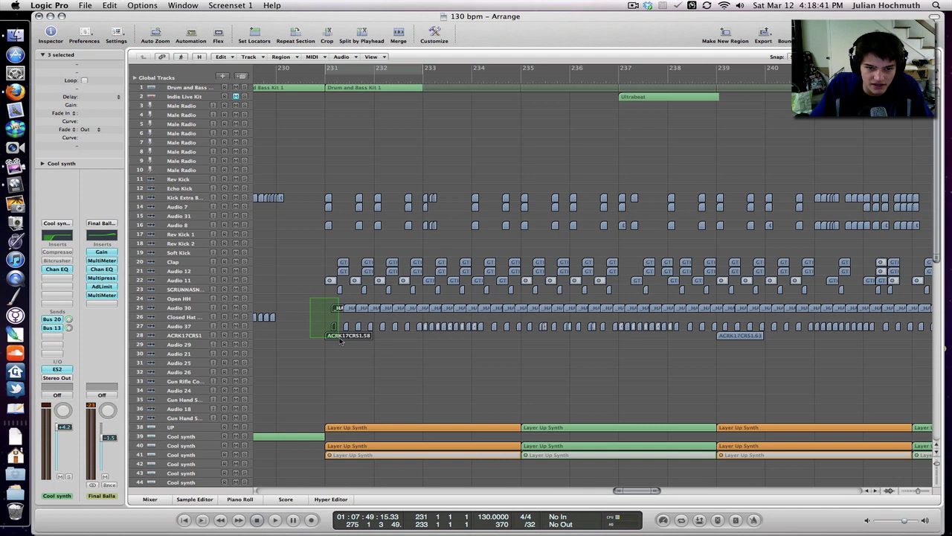
left_click(313, 227)
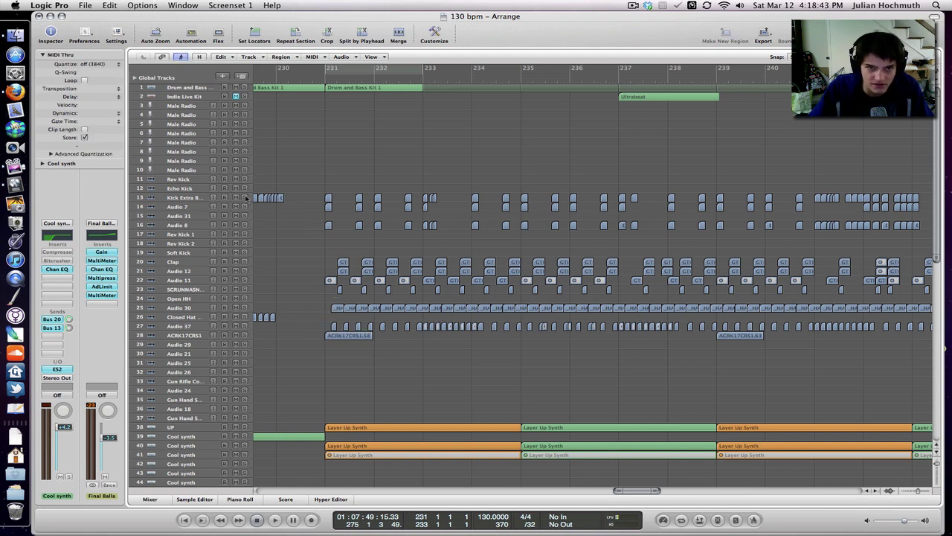
Cycle bars 231 to 233 and audition the Kick Extra, Audio 7 and Audio 8 kick layers soloed one at a time.
left_click(366, 72)
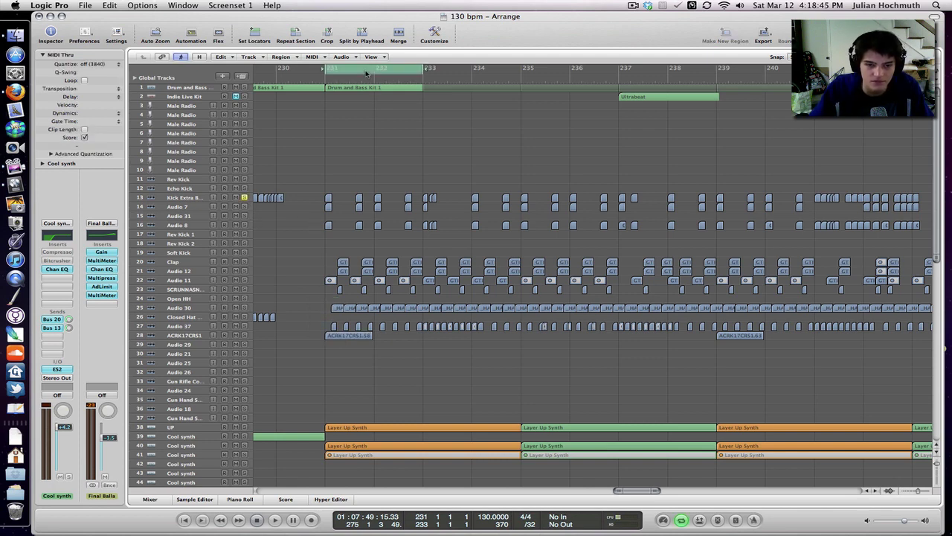
key("space")
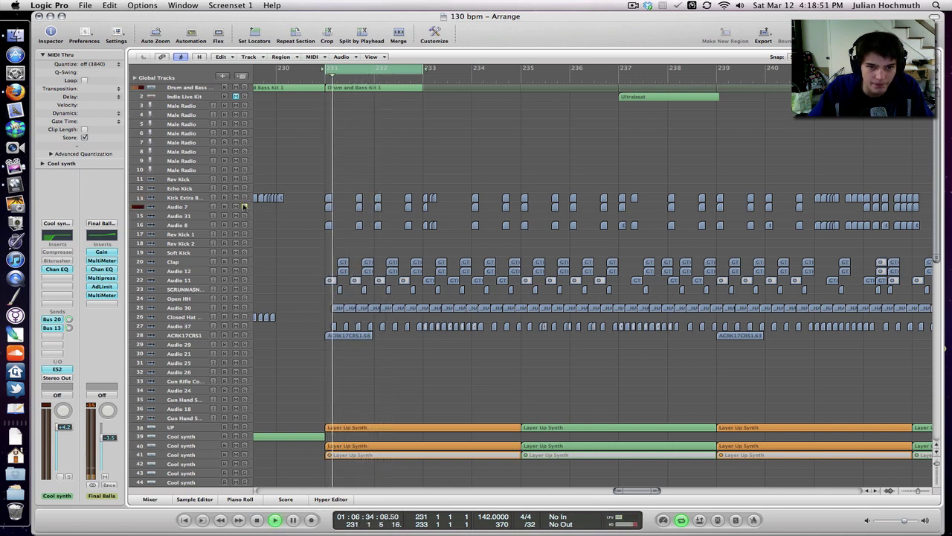
left_click(244, 206)
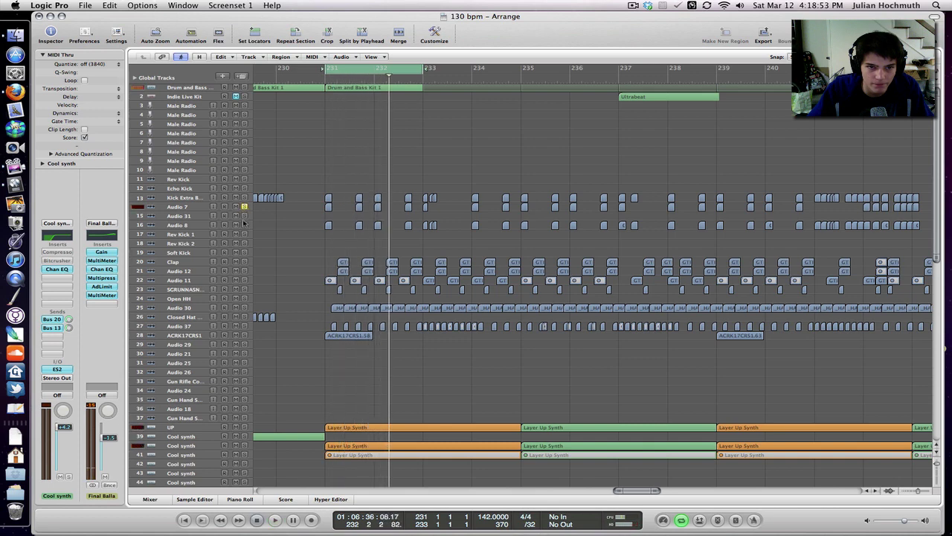
left_click(244, 207)
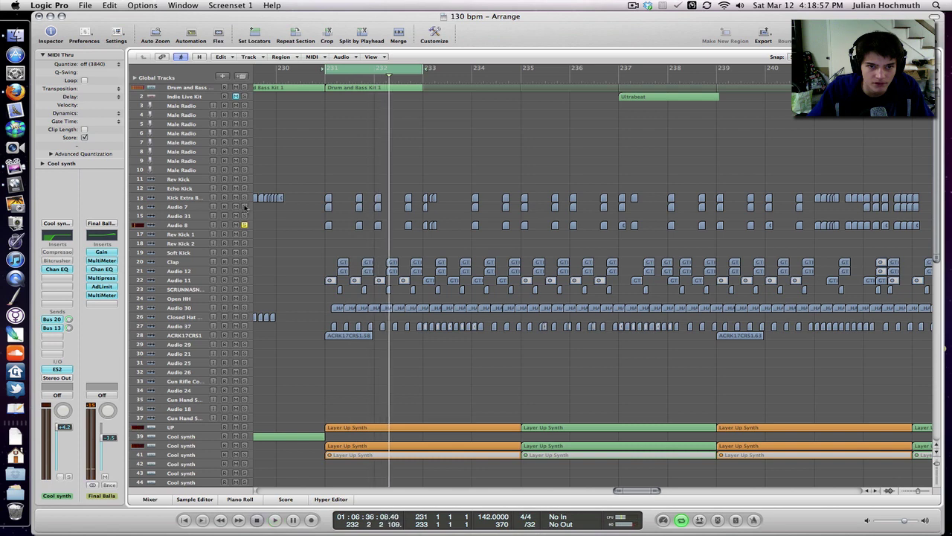
Solo Kick Extra and Audio 7 together with Audio 8, play the combined kick, and clear the solos.
left_click(245, 197)
left_click(245, 207)
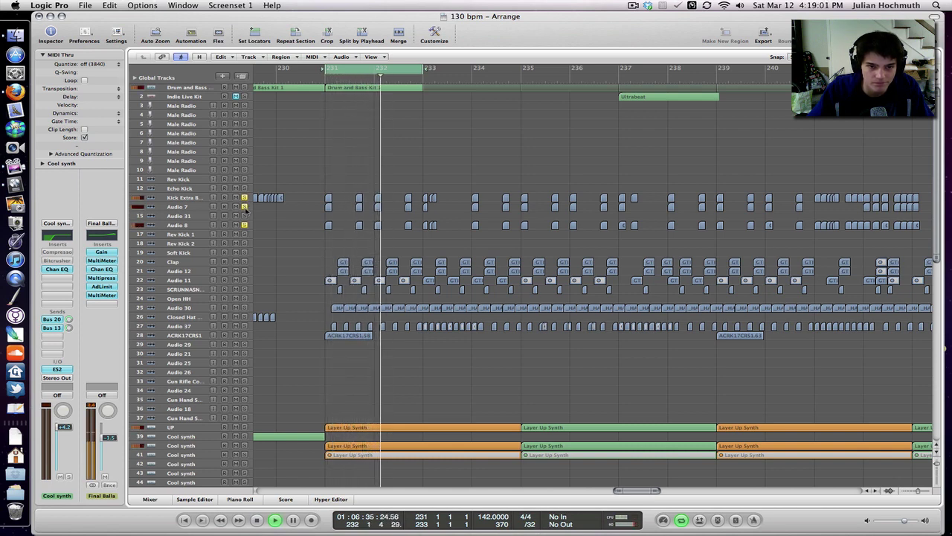
left_click(244, 198, "alt")
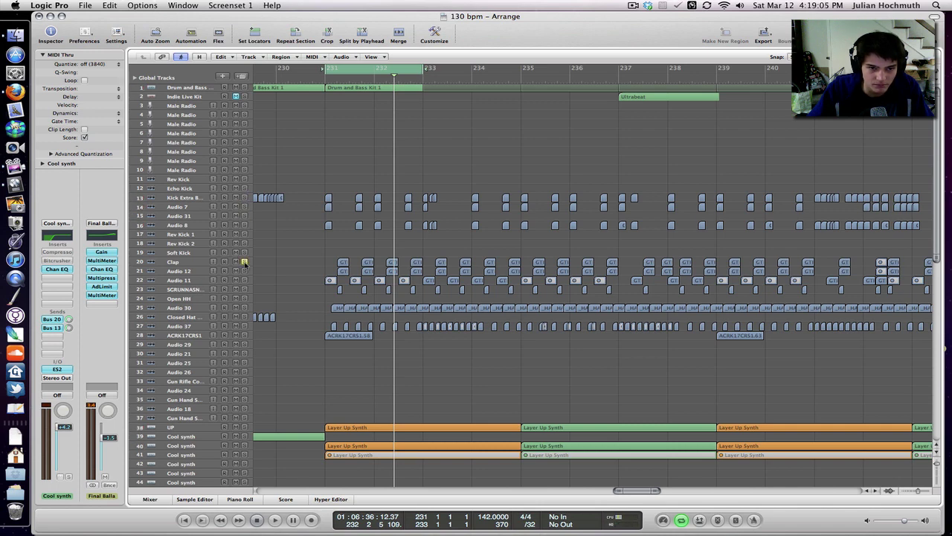
Select the Clap and Audio 12 tracks and their regions in turn, and play both clap layers soloed together.
left_click(198, 271)
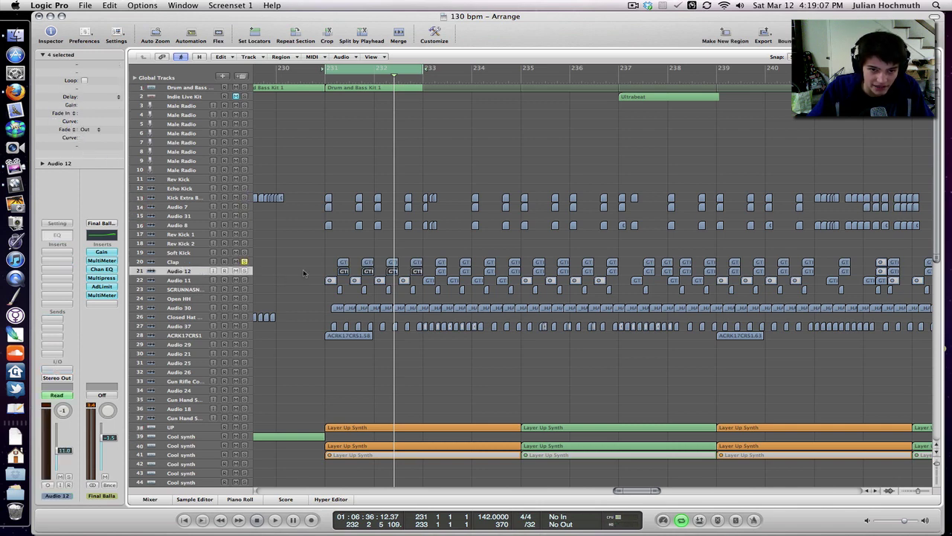
left_click_drag(304, 273, 378, 277)
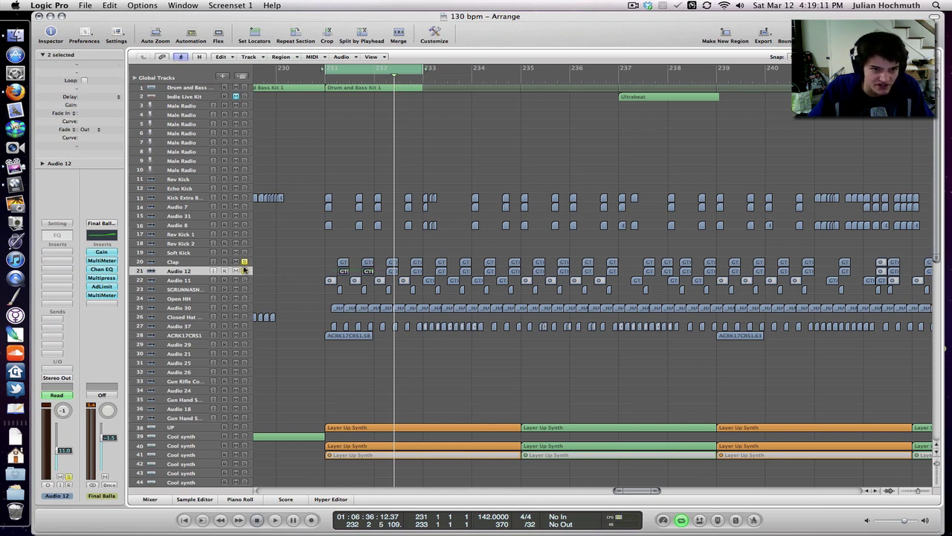
left_click(186, 261)
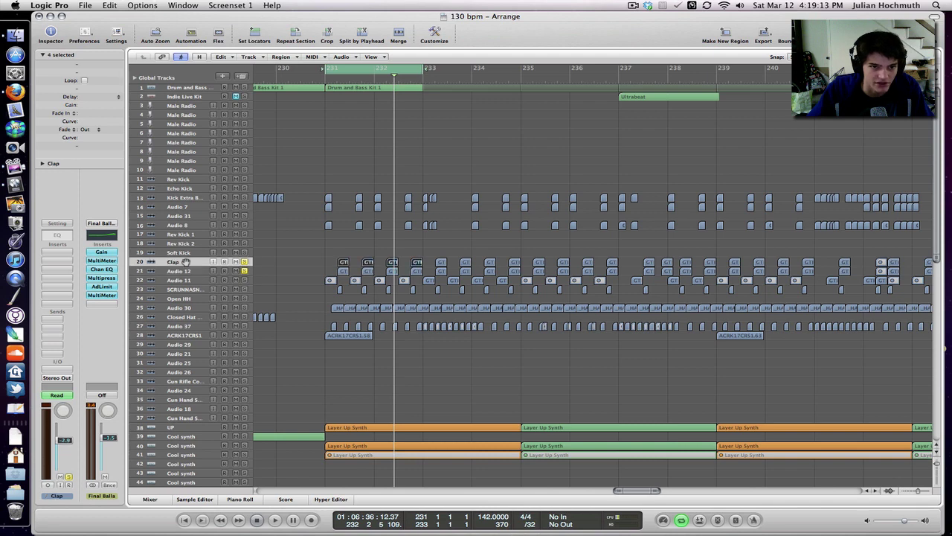
left_click(186, 271)
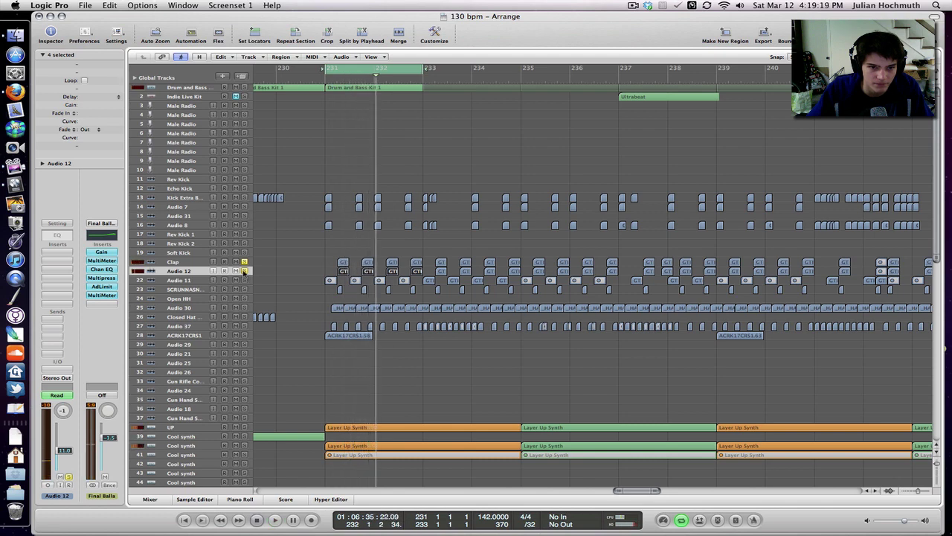
Take the clap tracks out of solo, and audition track 23 and Audio 30 soloed one after the other.
left_click(243, 261)
left_click(244, 288)
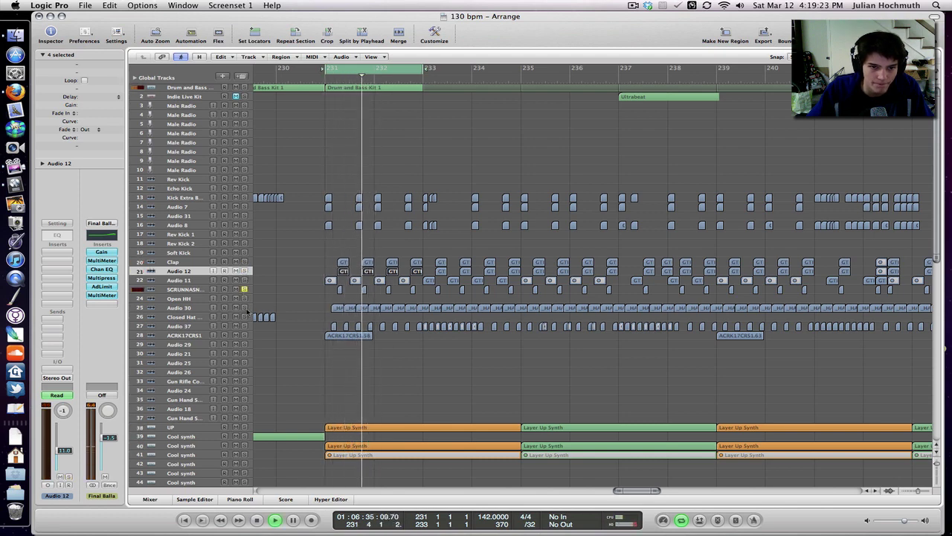
key("space")
left_click(244, 307)
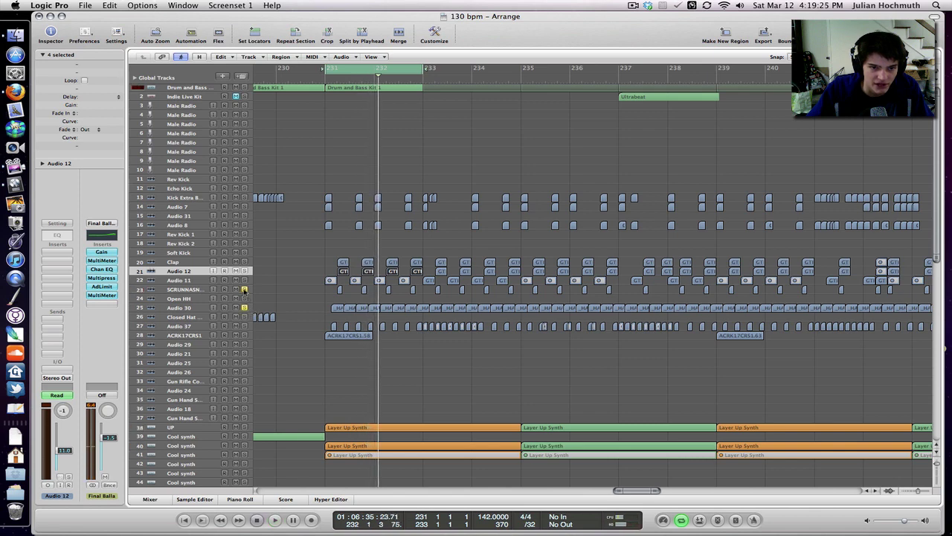
left_click(244, 289)
key("space")
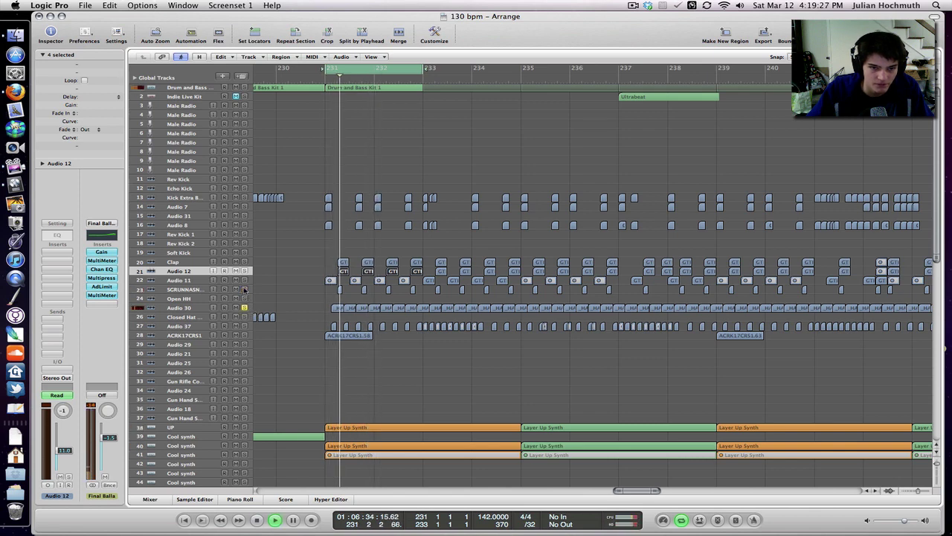
key("space")
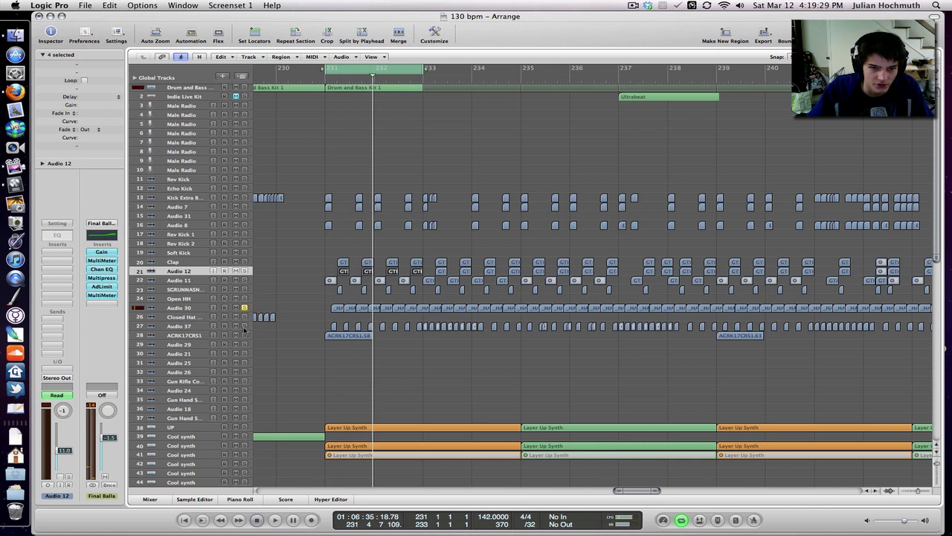
Take Audio 30 out of solo, and audition Audio 37 and ACRK17CRS1 soloed one after the other.
left_click(244, 307)
key("space")
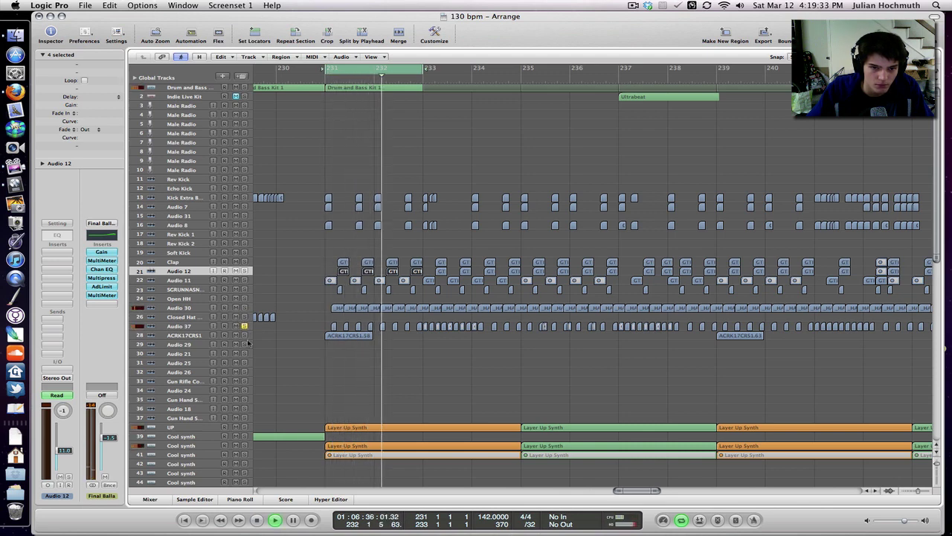
key("space")
left_click(245, 335)
left_click(244, 326)
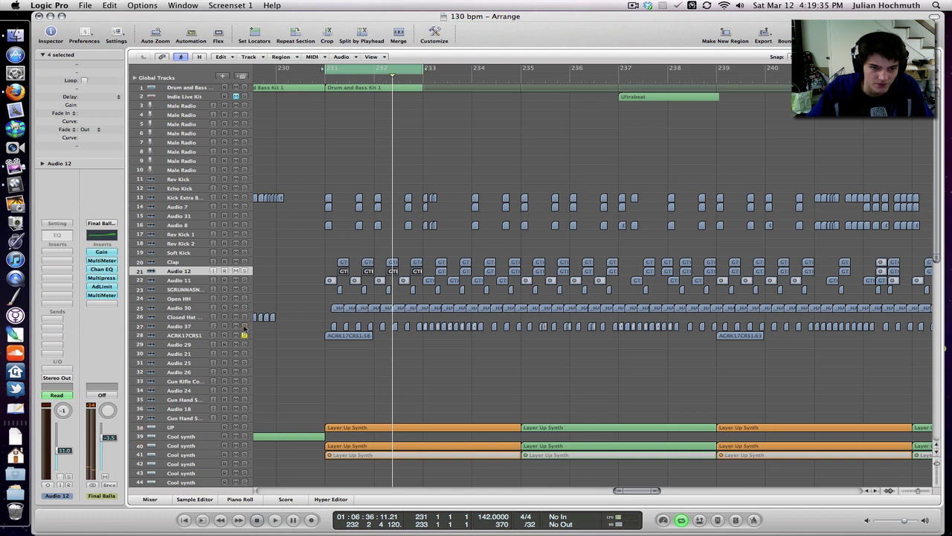
key("space")
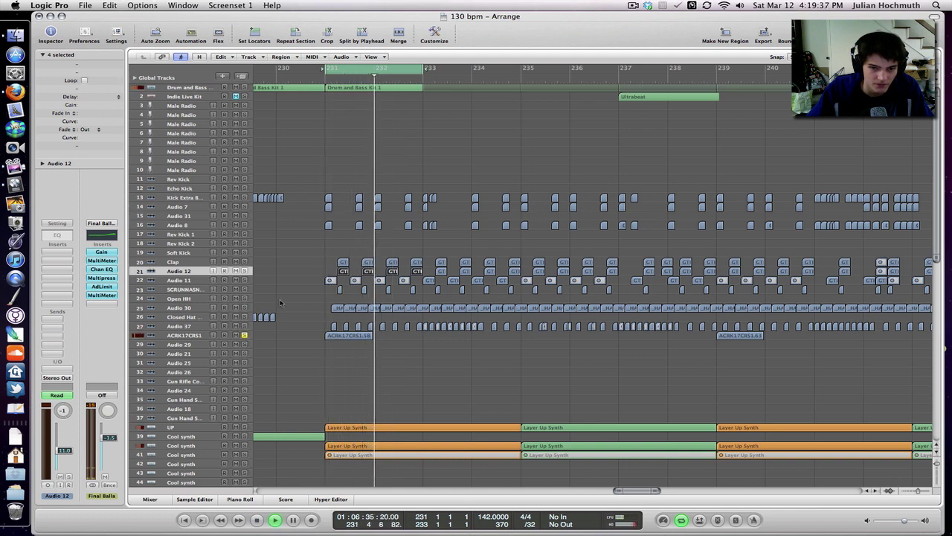
key("space")
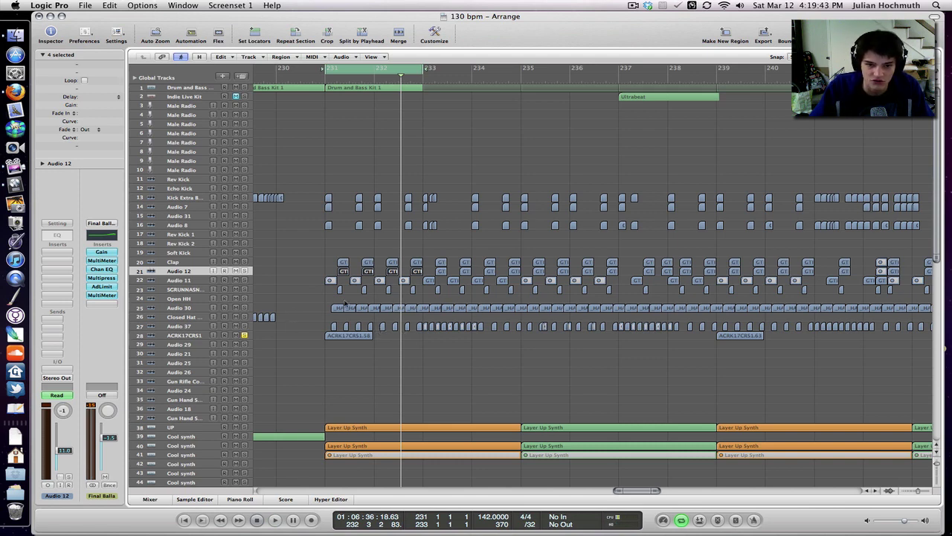
Marquee-select the drum regions in bars 231 to 233 and the Layer Up Synth regions below them, and clear the selection.
left_click(304, 305)
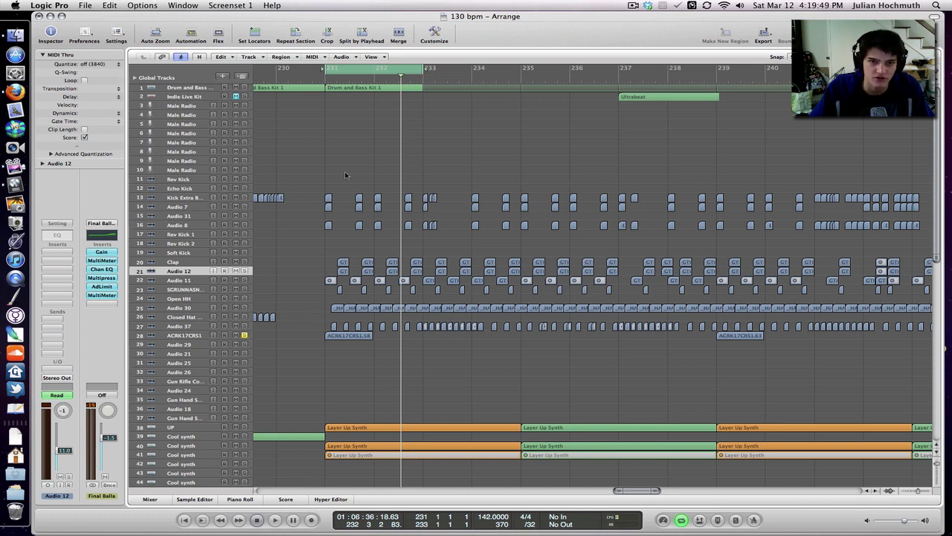
left_click_drag(326, 189, 425, 355)
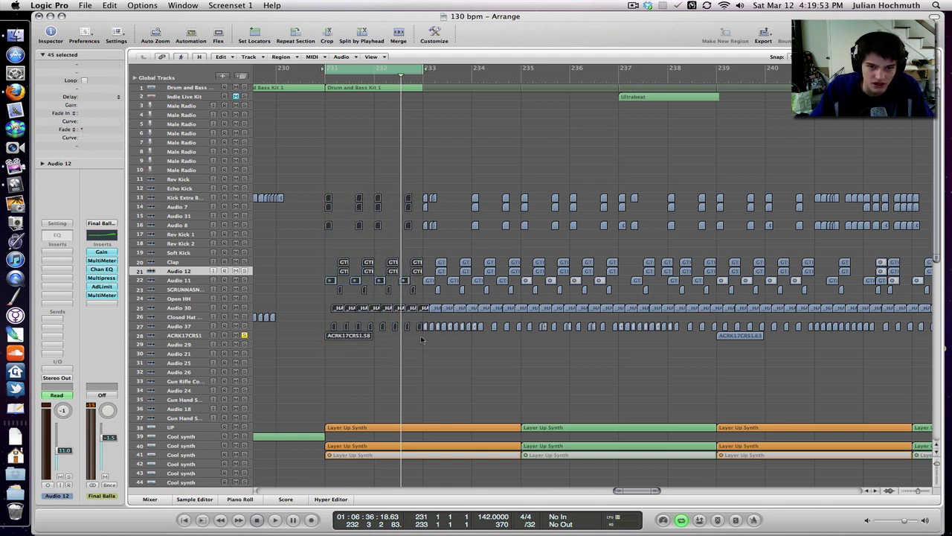
scroll(352, 247, "down", 6)
left_click_drag(352, 247, 451, 403)
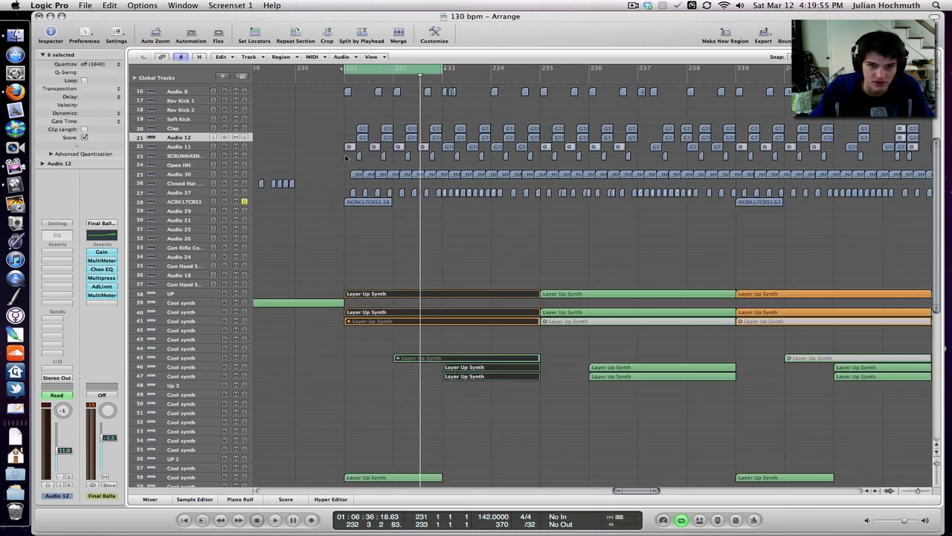
left_click(368, 233)
scroll(375, 232, "up", 6)
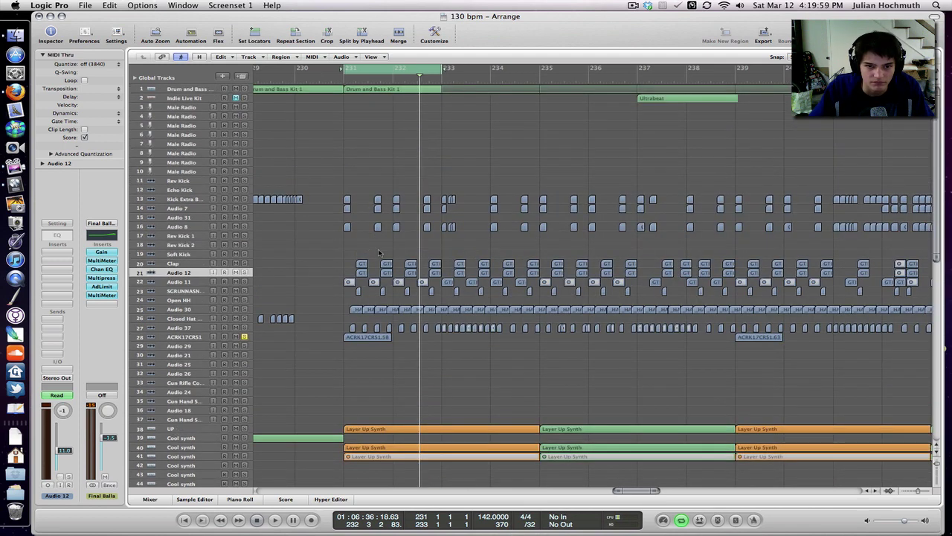
Marquee the drum regions from bar 231 and the second kick hit, take ACRK17CRS1 out of solo, and play the cycle unsoloed.
left_click_drag(347, 191, 457, 348)
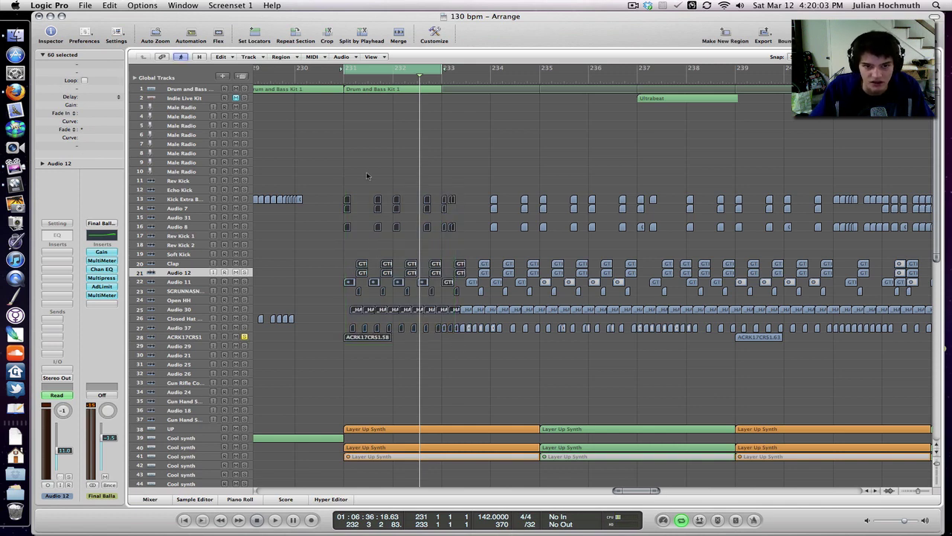
left_click_drag(367, 175, 392, 248)
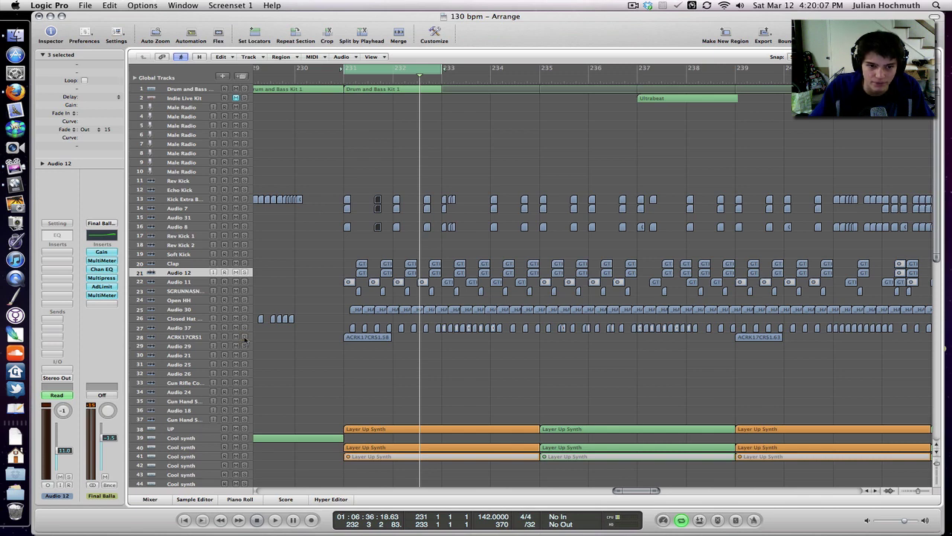
key("space")
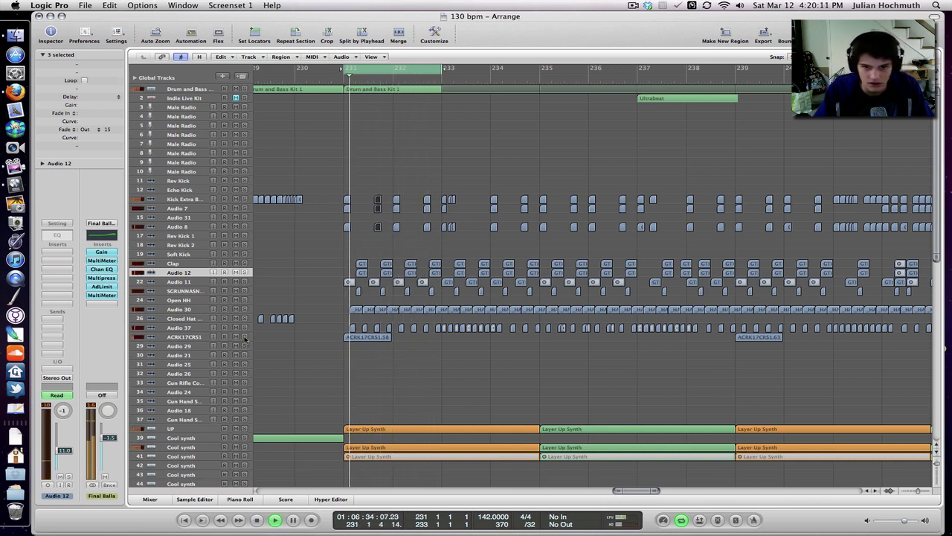
key("space")
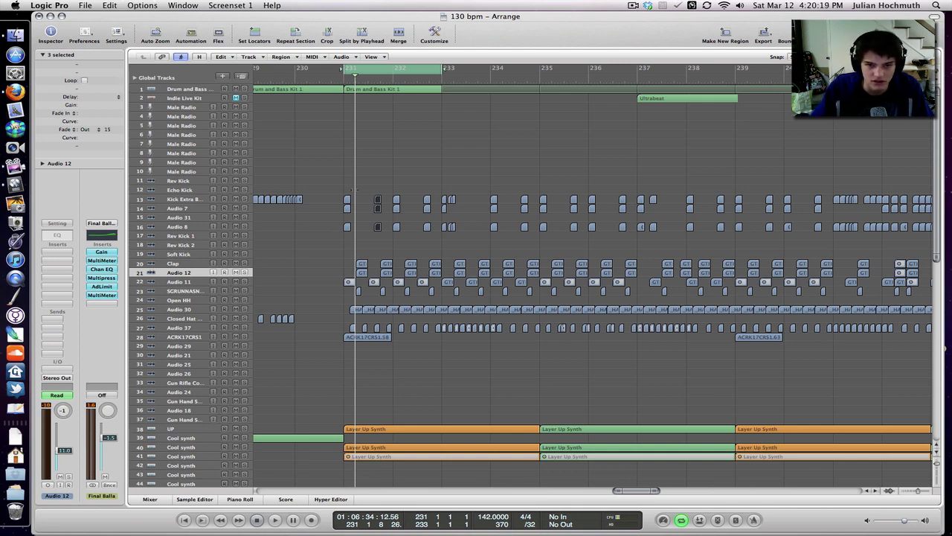
Examine the three stacked kick regions of the second hit in bar 231 up close, clear the selection, and zoom back out.
left_click(377, 216)
key("super+Right")
key("super+Right")
key("super+Right")
key("super+Right")
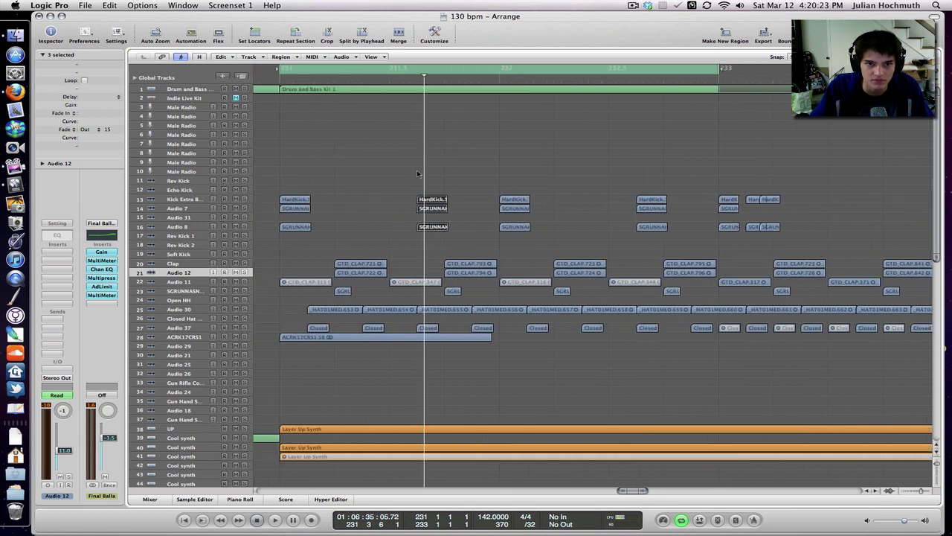
mouse_move(431, 201)
left_mouse_down()
mouse_move(404, 201)
mouse_move(432, 201)
left_mouse_up()
left_click(377, 176)
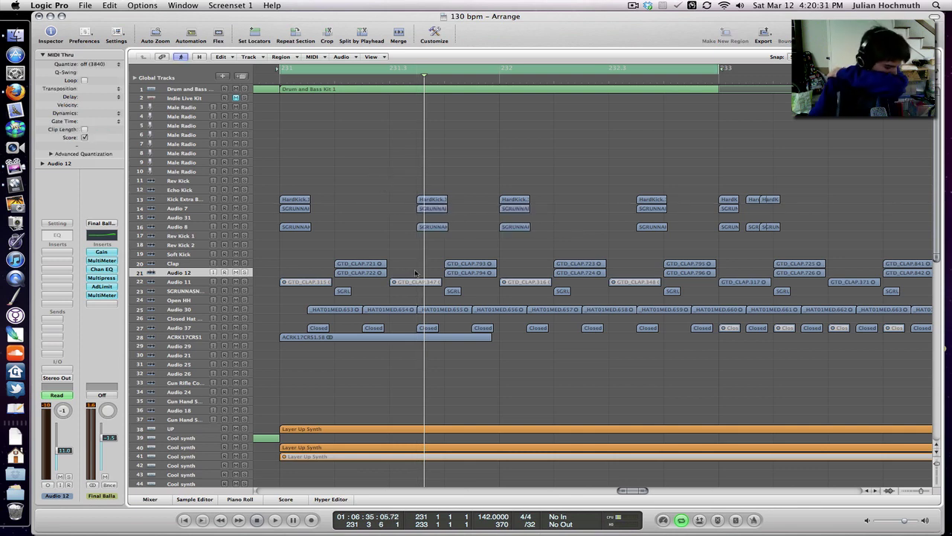
left_click(909, 492)
left_click(909, 492)
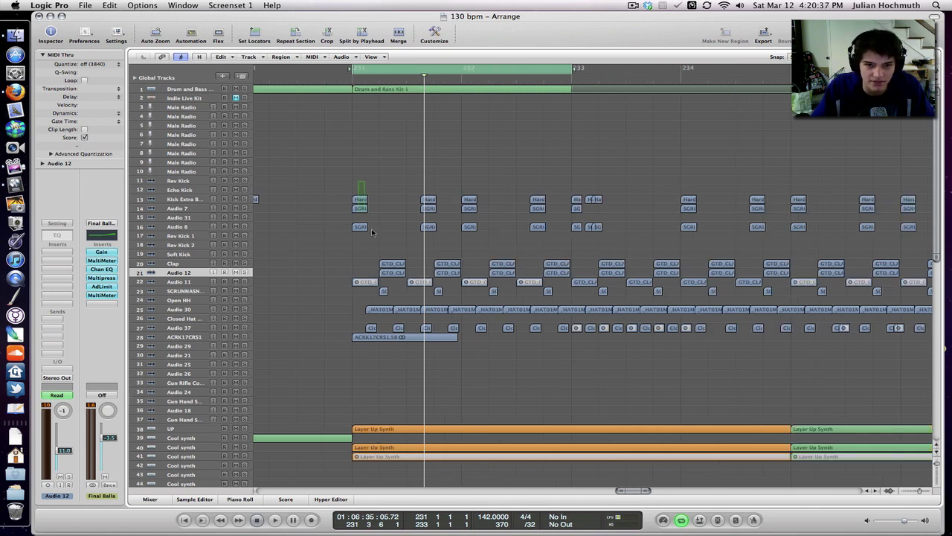
Marquee the drum regions in bars 231 and 232, and select the hat regions of Audio 30 and Audio 37 in turn.
left_click_drag(360, 182, 556, 344)
left_click(189, 310)
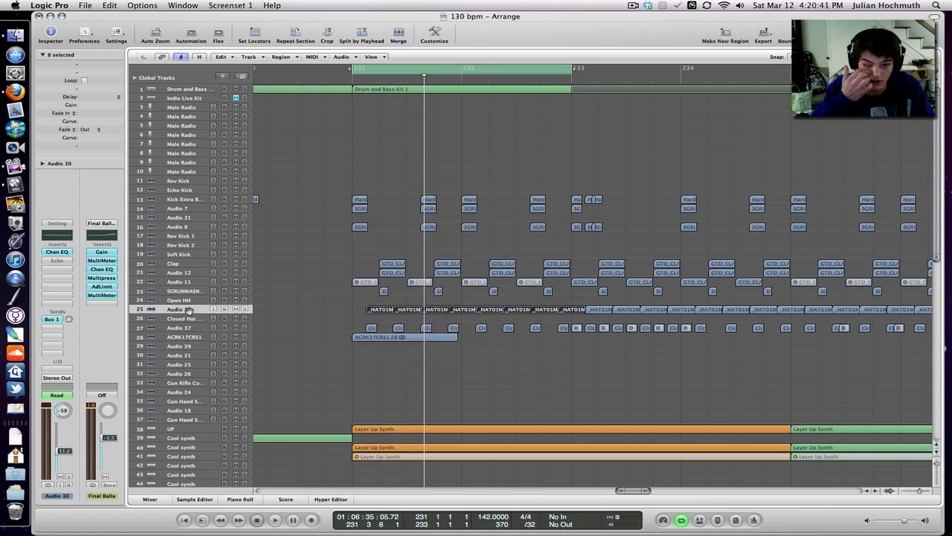
left_click(191, 327)
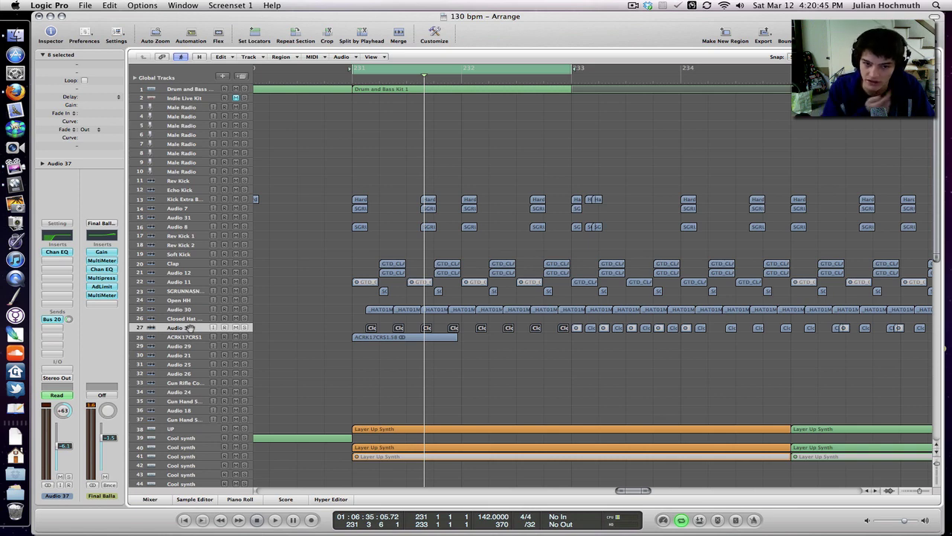
Audition the Audio 30 and Audio 37 hats soloed together over the cycle, and take both tracks out of solo.
left_click(244, 327)
key("space")
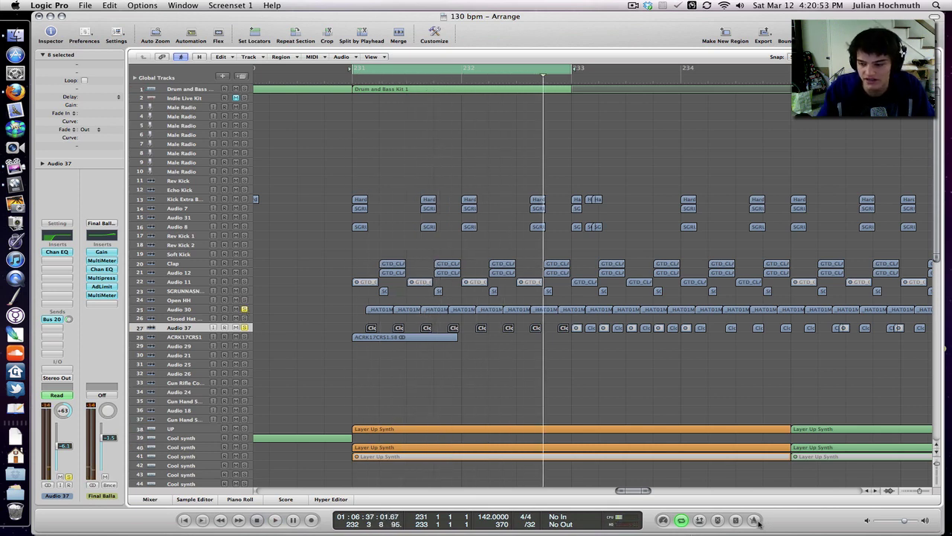
key("space")
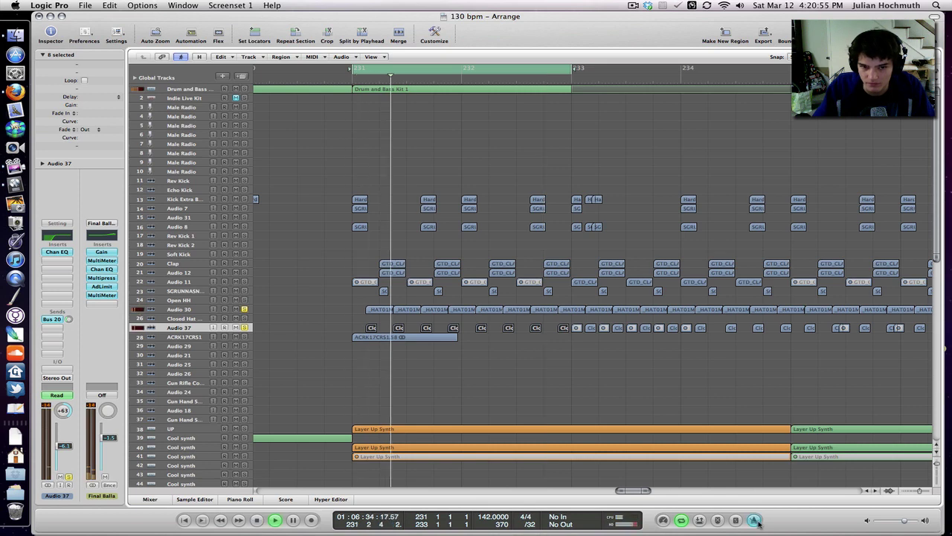
key("space")
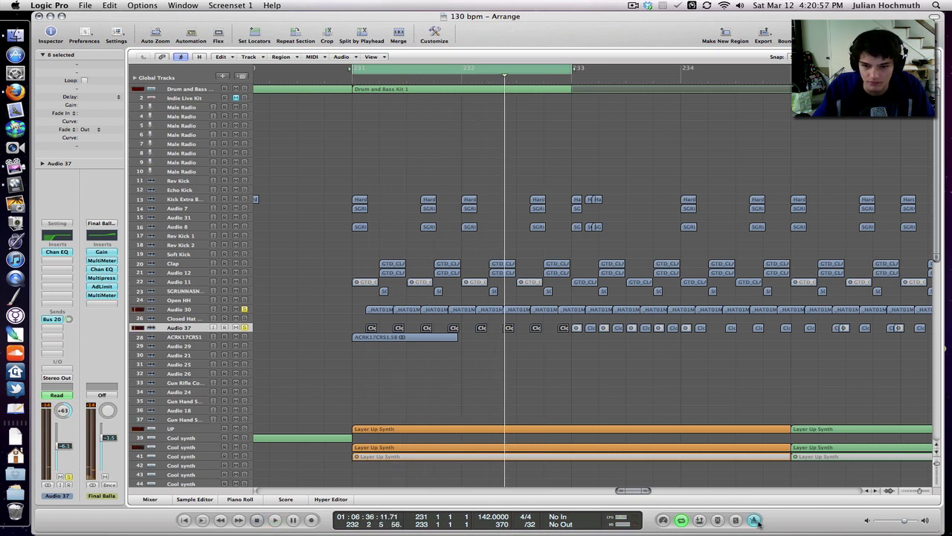
left_click(245, 328)
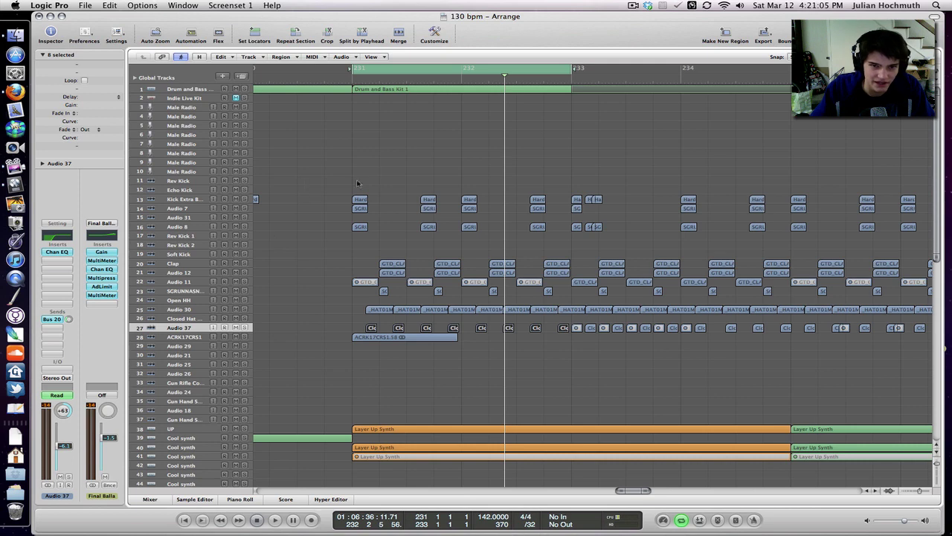
Marquee the kick and clap regions of bar 231, and inspect the first Audio 30 and Audio 37 hat regions with track automation shown.
left_click_drag(358, 183, 454, 303)
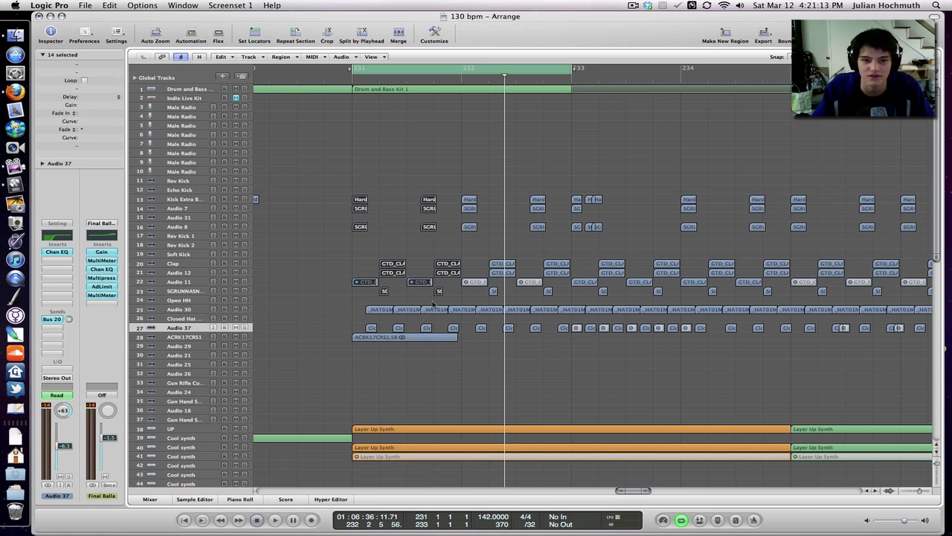
left_click(354, 255)
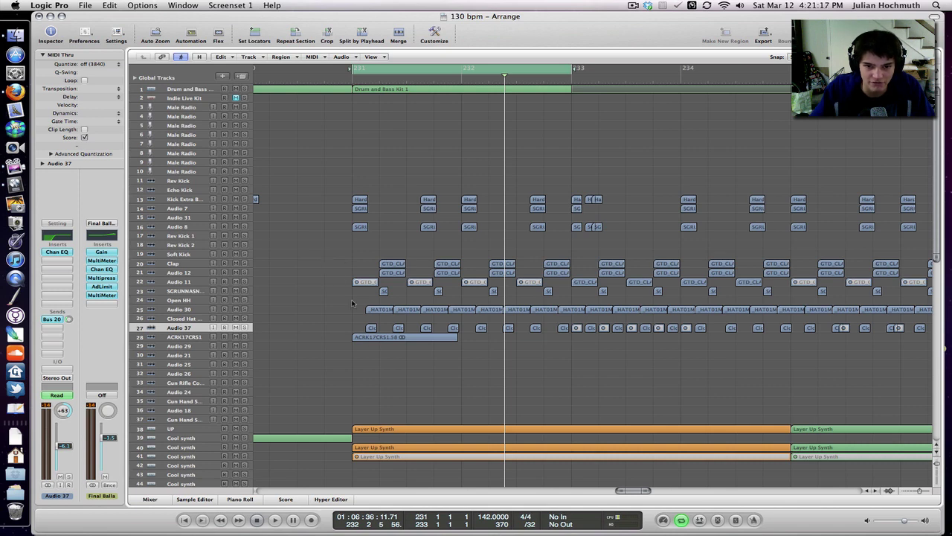
left_click_drag(353, 303, 392, 334)
key("a")
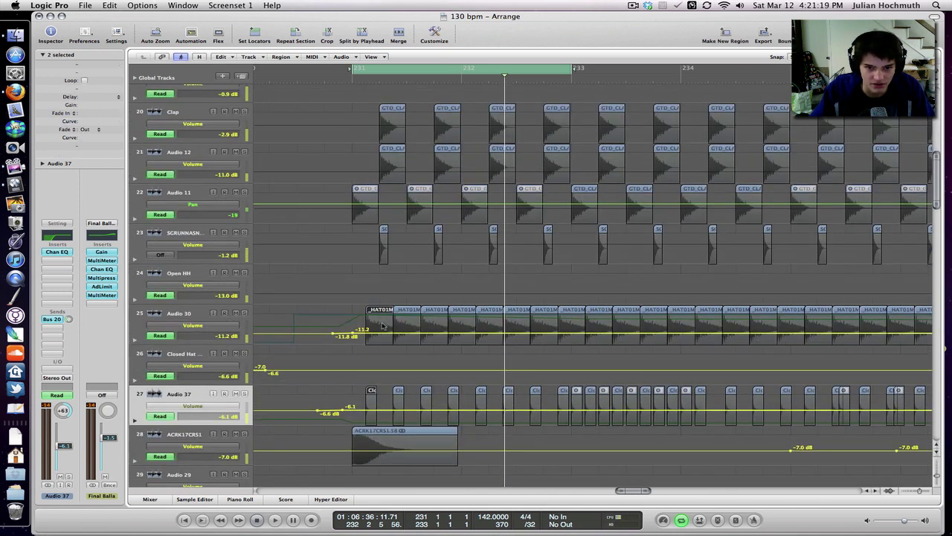
key("a")
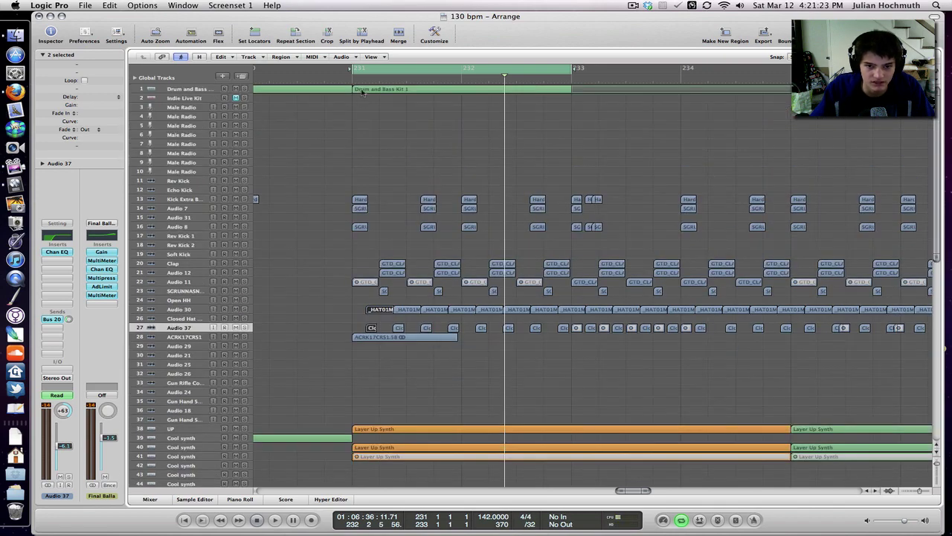
Turn off cycle mode and marquee-select the rapid kick regions on Kick Extra and Audio 8 at bar 241.
left_click(372, 70)
scroll(321, 156, "right", 5)
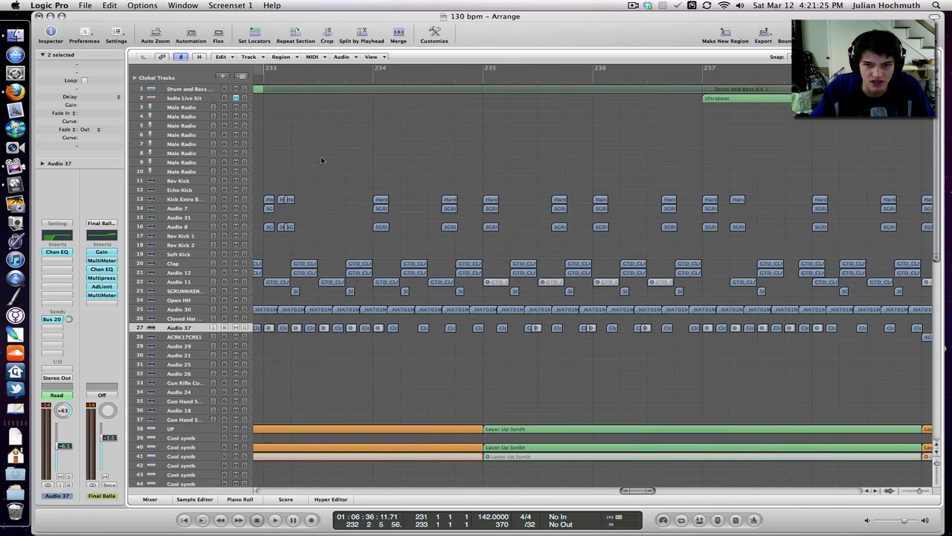
scroll(322, 160, "right", 12)
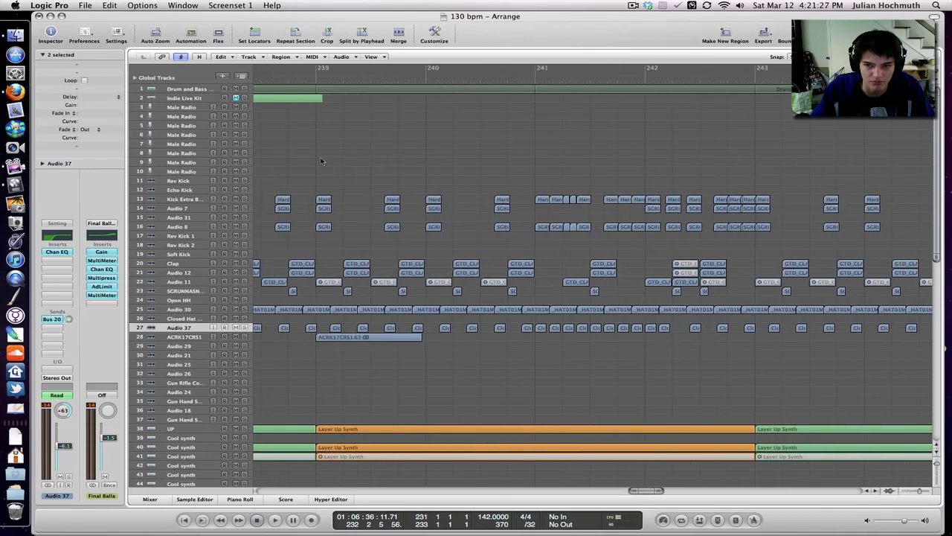
left_click_drag(536, 167, 587, 237)
left_click_drag(531, 171, 590, 245)
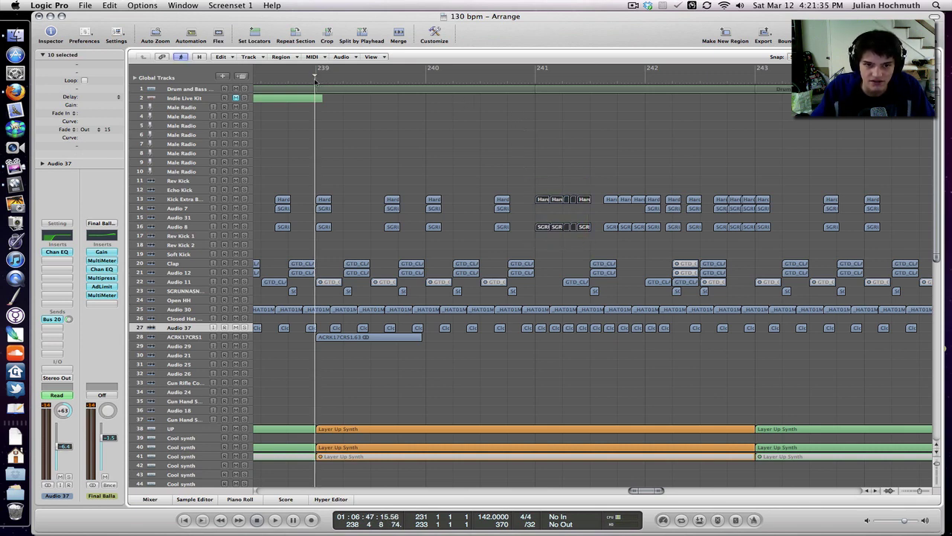
Play the arrangement from bar 239 through the kick variation in bars 241 and 242, and stop in bar 243.
key("space")
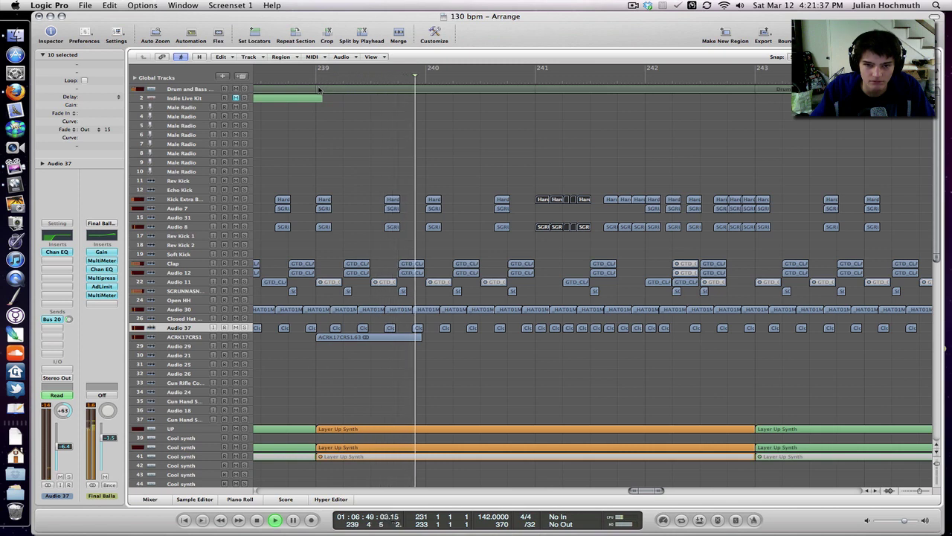
left_click(572, 189)
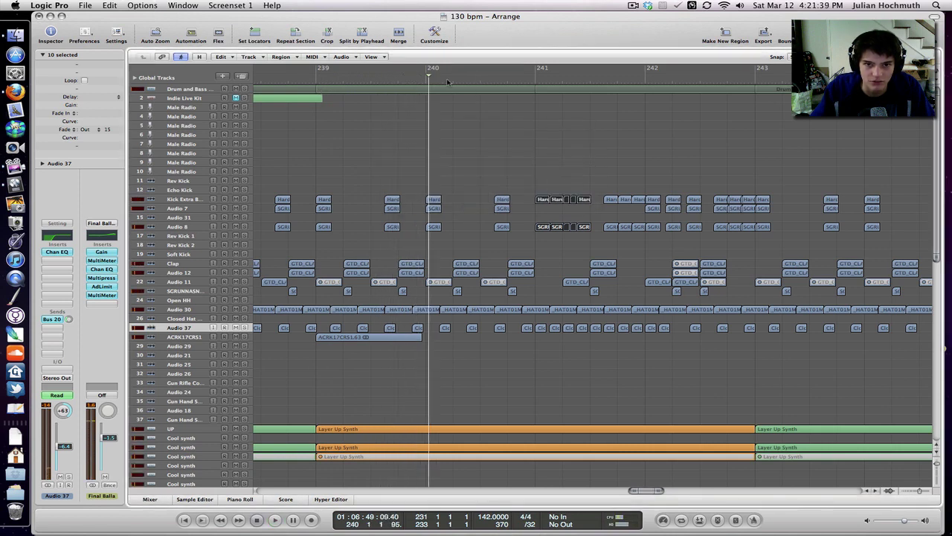
left_click(449, 81)
key("space")
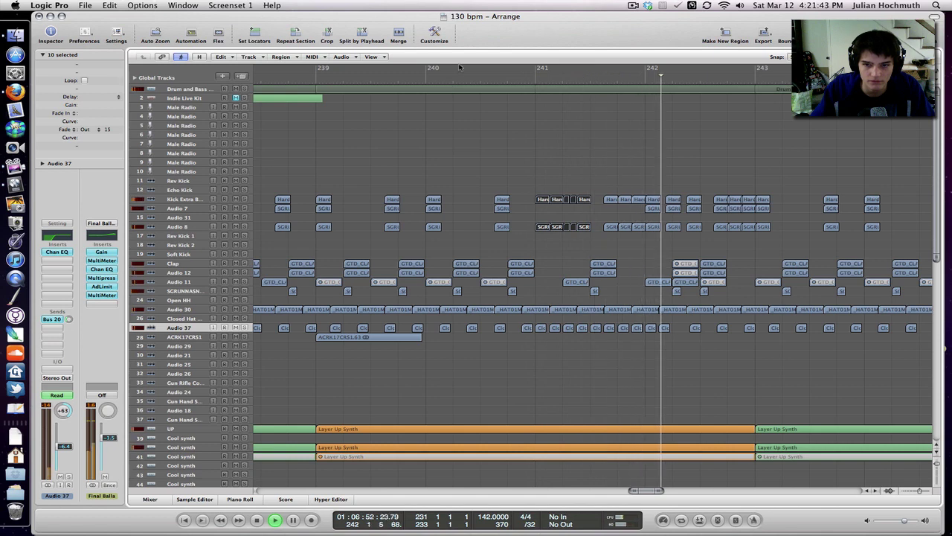
scroll(521, 112, "right", 10)
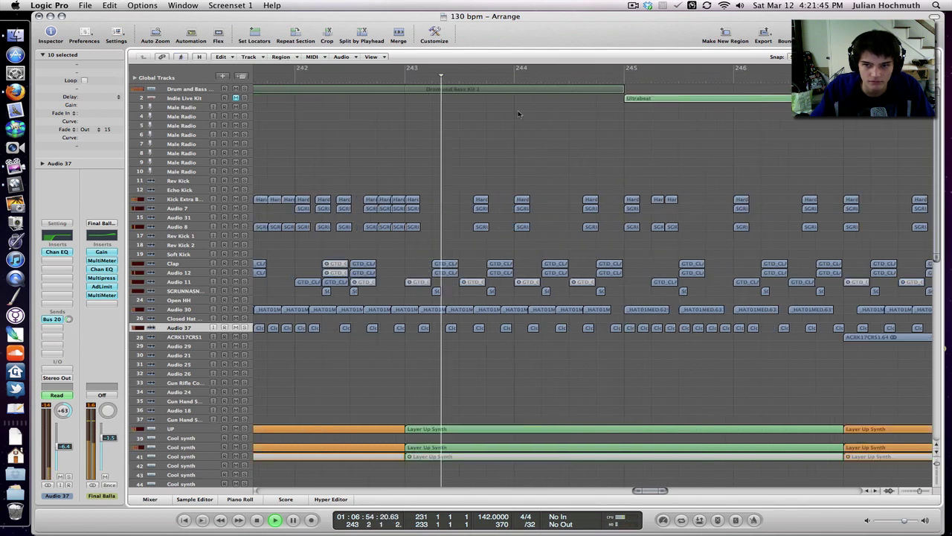
key("space")
Play the closing drum fill from just before bar 261 until the drums end at bar 263.
scroll(516, 112, "right", 12)
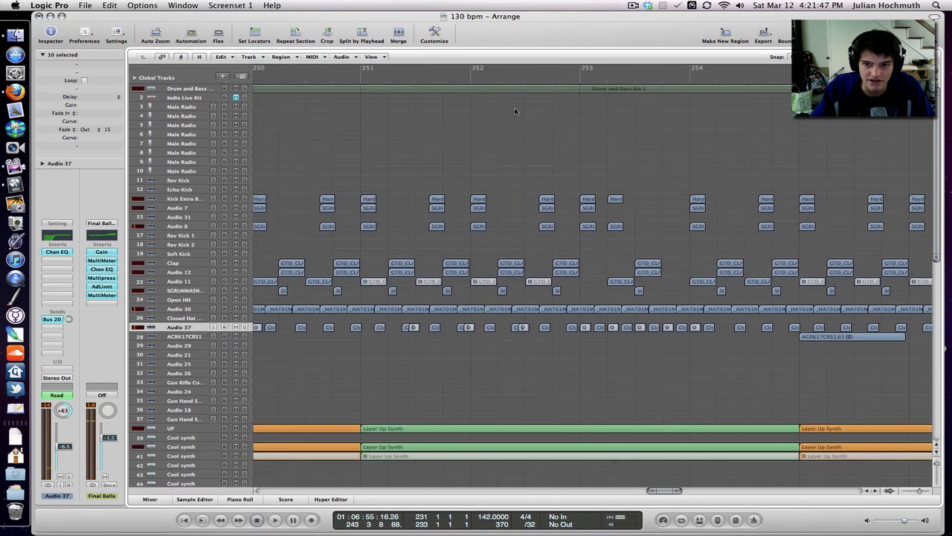
scroll(534, 117, "right", 3)
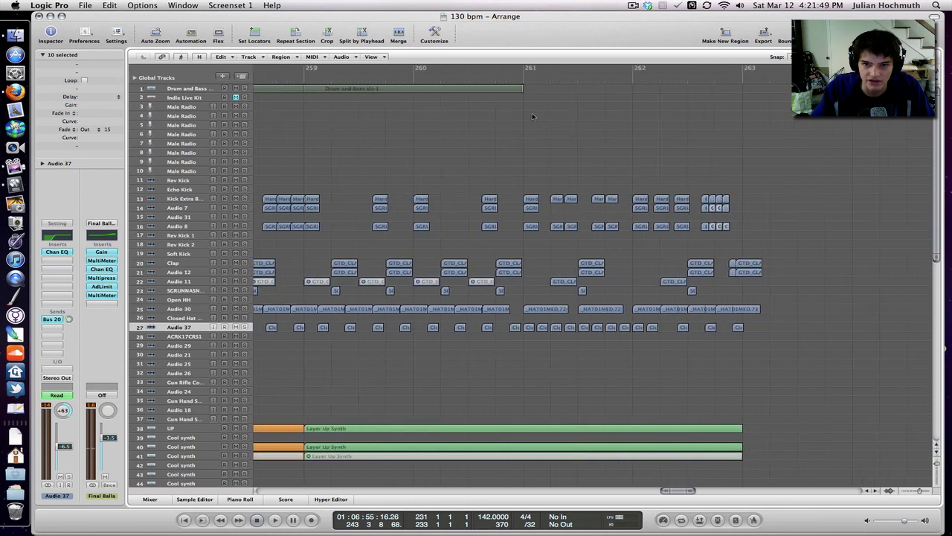
left_click(512, 79)
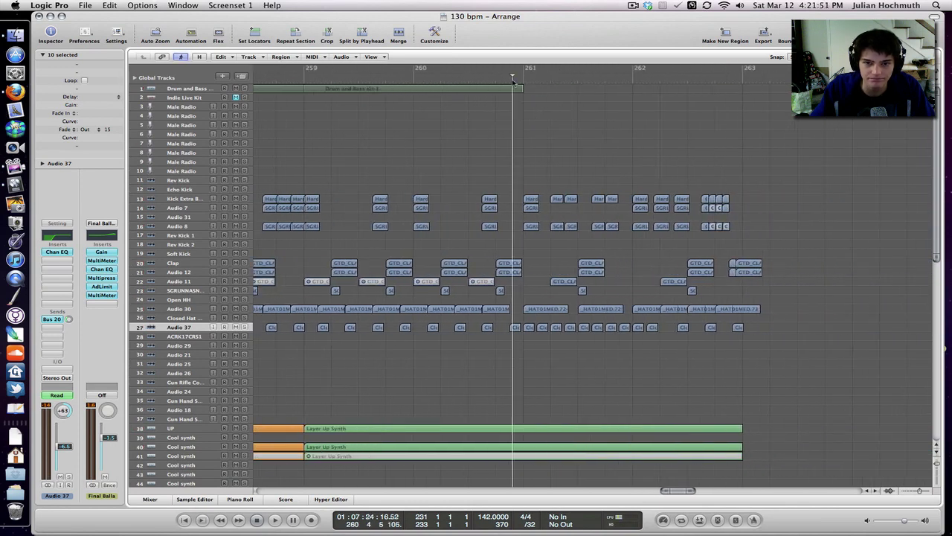
key("space")
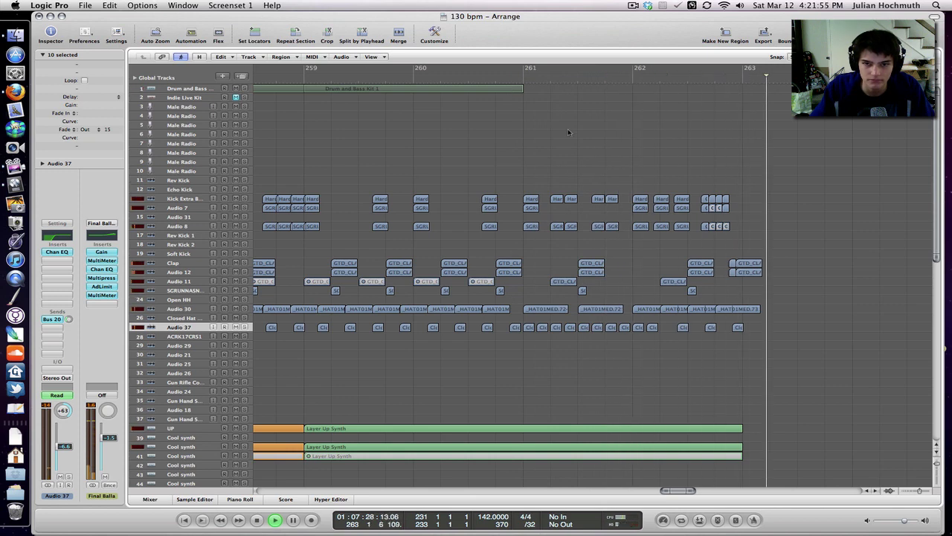
key("space")
Place the playhead just before the kick variation at bar 257.
scroll(569, 125, "left", 5)
scroll(570, 126, "left", 5)
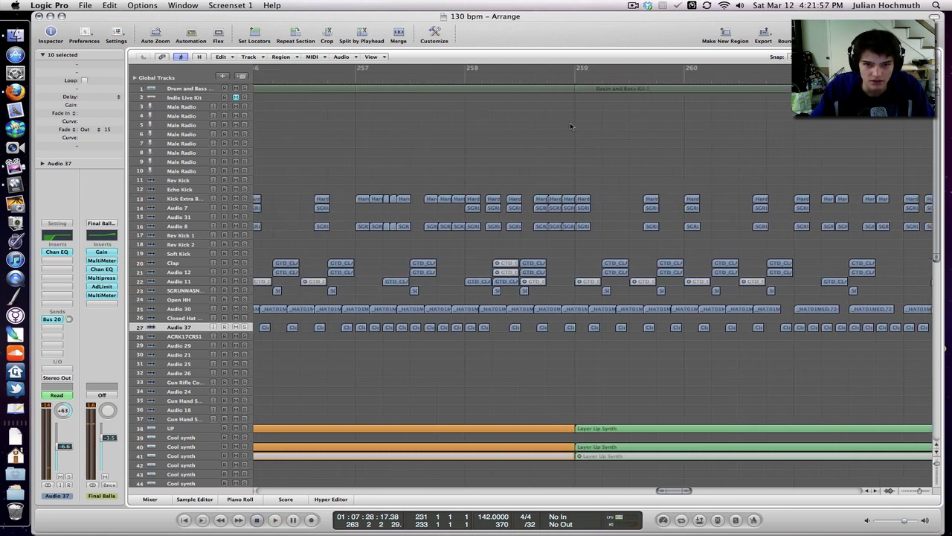
left_click(479, 78)
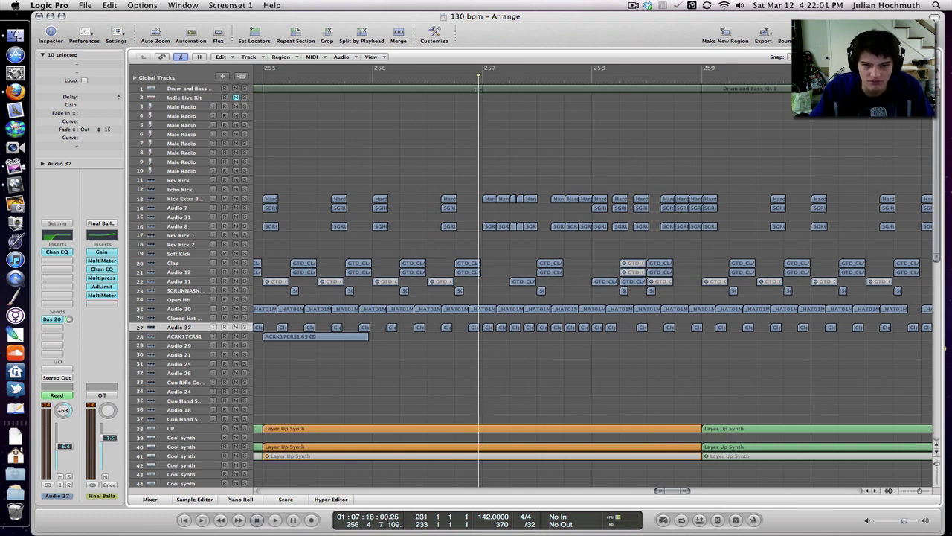
Examine the drum pattern backwards from bar 256 to bar 231, selecting the crash region at bar 247 on the way and clearing the selection.
scroll(522, 113, "left", 8)
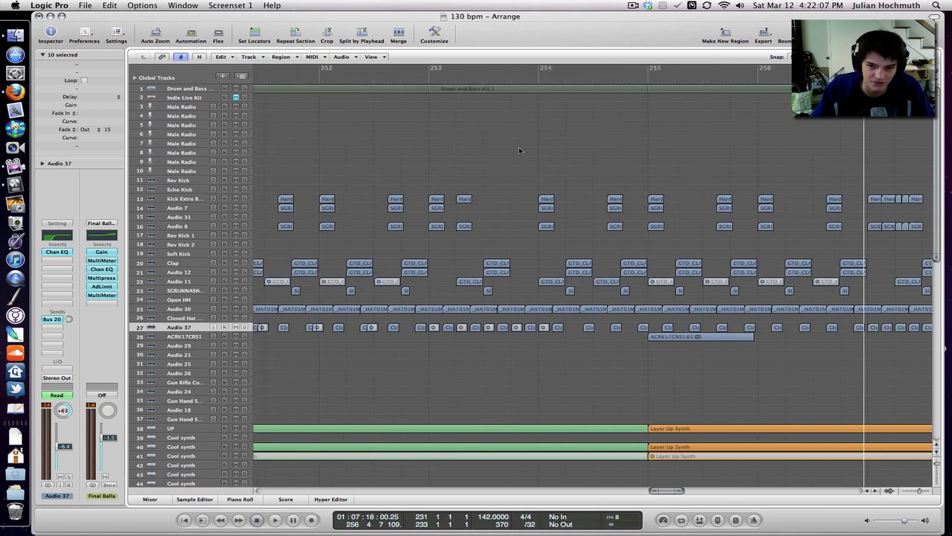
scroll(518, 146, "left", 8)
scroll(520, 151, "left", 6)
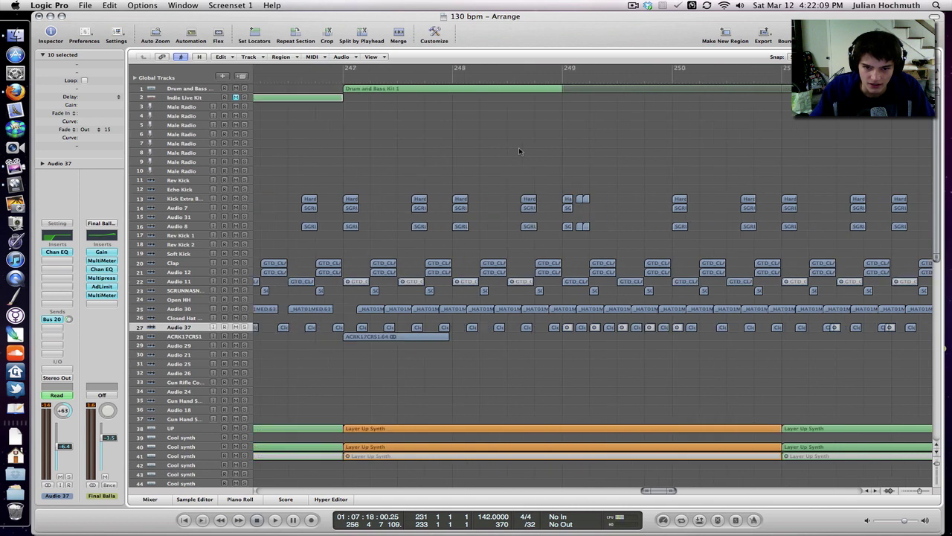
scroll(519, 151, "left", 10)
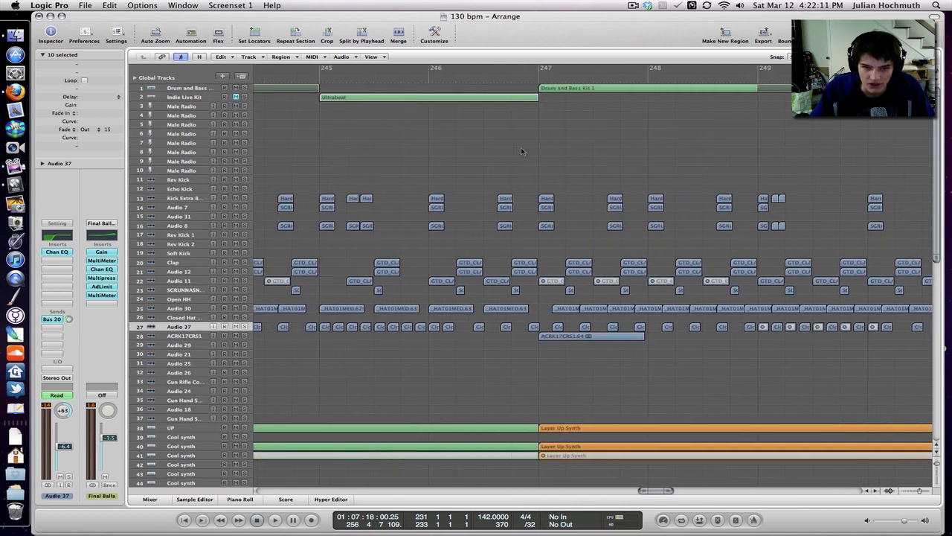
left_click(727, 337)
scroll(718, 313, "left", 10)
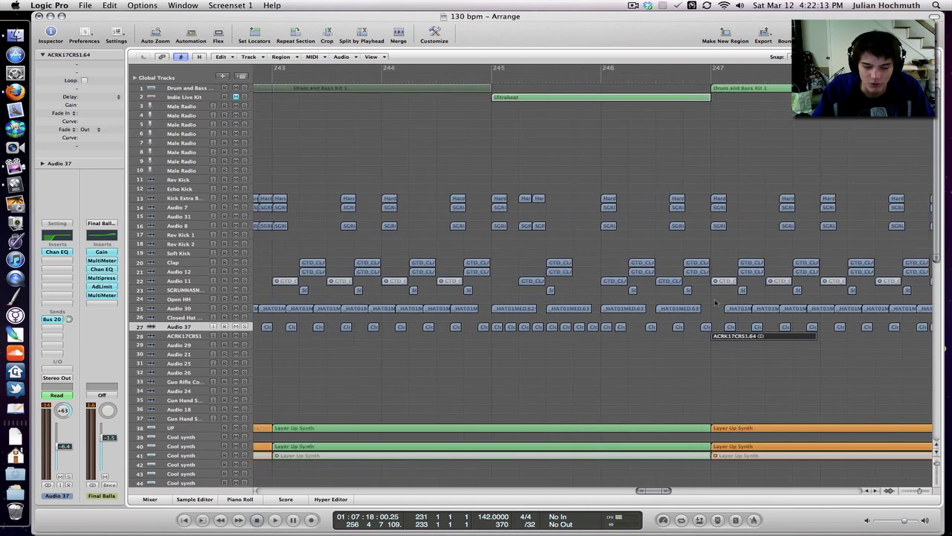
scroll(715, 300, "left", 15)
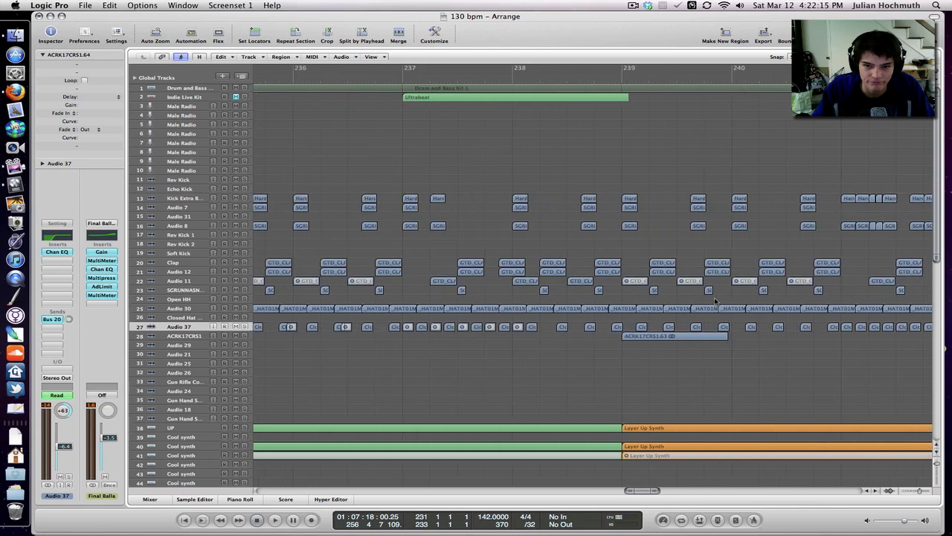
scroll(715, 300, "right", 5)
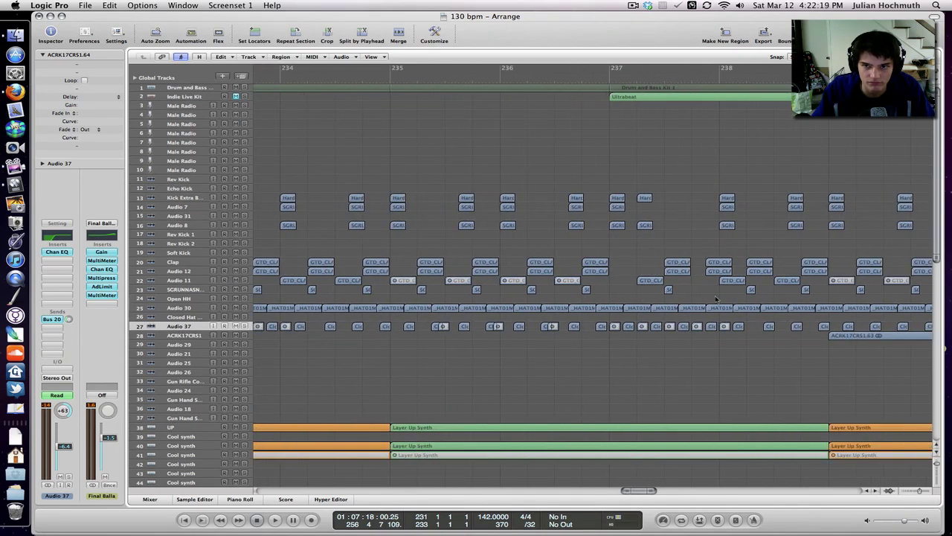
scroll(716, 299, "left", 10)
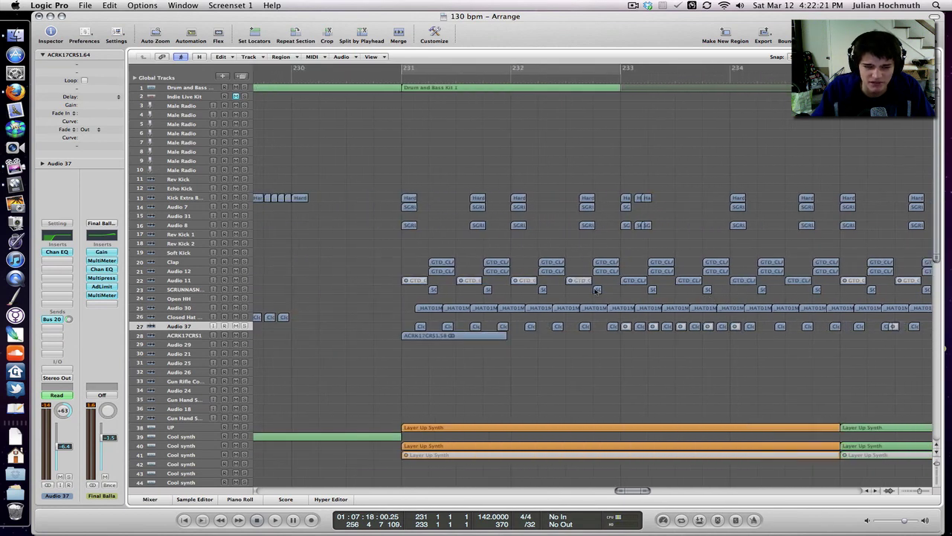
left_click(543, 343)
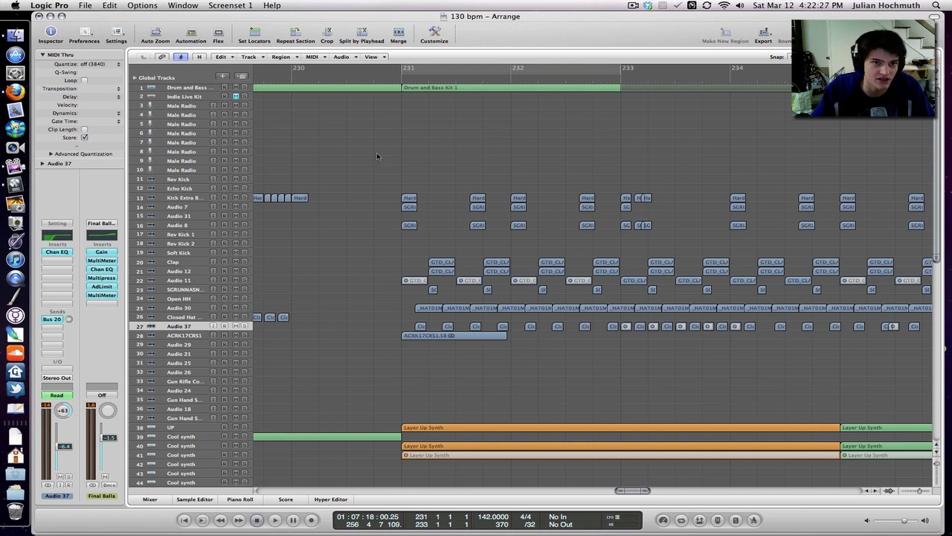
Marquee the drum regions of bars 231 and 232 and the Layer Up Synth regions, and select the Drum and Bass Kit 1 region.
left_click_drag(403, 166, 617, 352)
left_click_drag(392, 393, 464, 456)
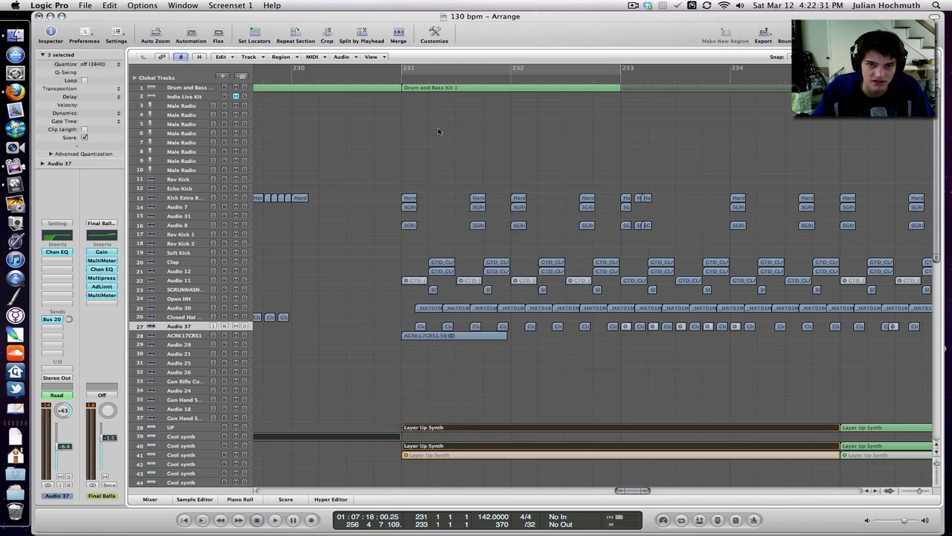
left_click(434, 92)
left_click(433, 89)
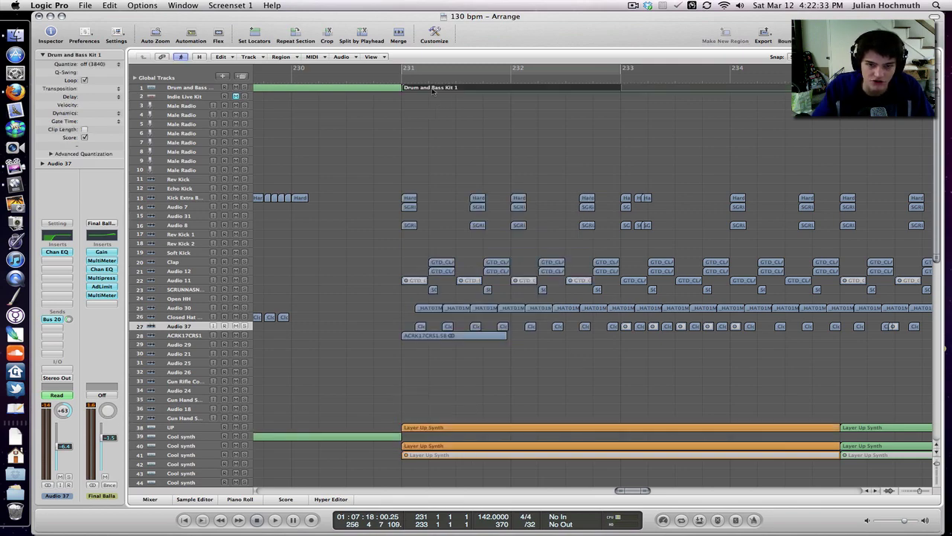
Switch to Firefox and play the YouTube video "The Winstons - Amen Brother" from near 0:24.
key("super+Tab")
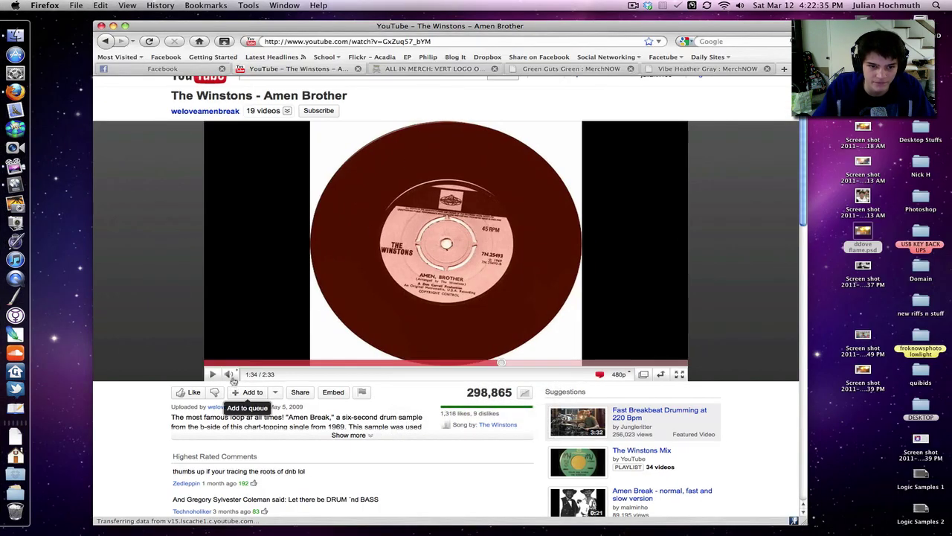
left_click(277, 363)
left_click(214, 374)
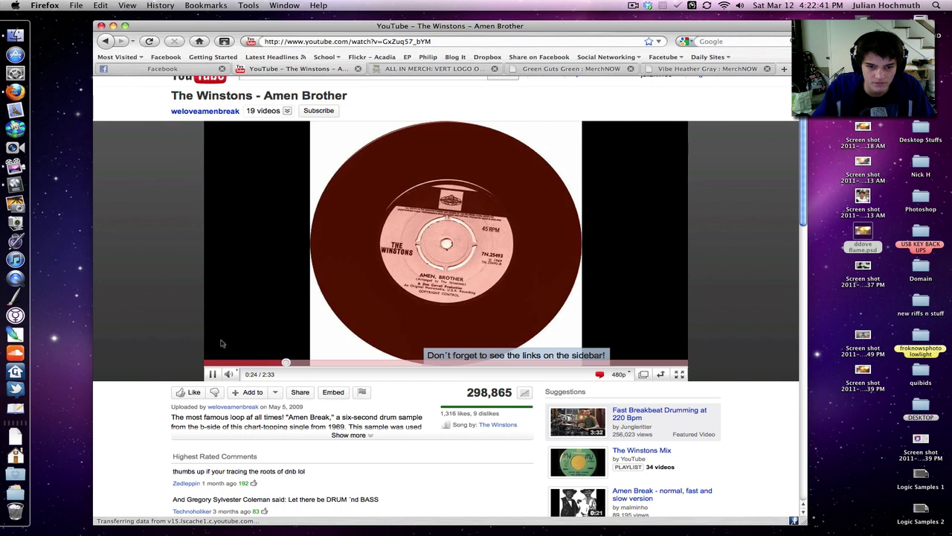
Play the YouTube video from just past its midpoint, pause it, and switch back to Logic Pro.
left_click(455, 363)
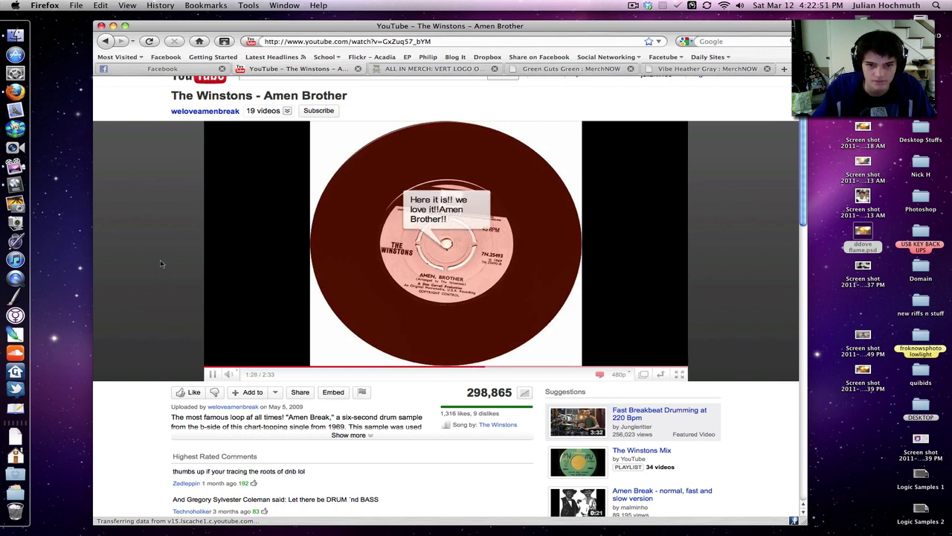
left_click(210, 375)
key("super+Tab")
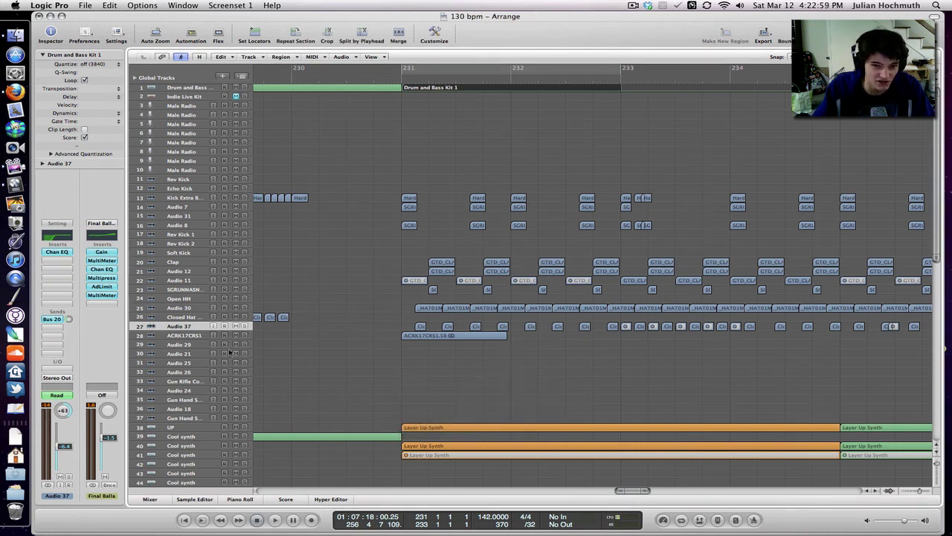
Open the Drum and Bass Kit 1 track's regions in the Piano Roll and audition individual notes of the pattern.
left_click_drag(344, 154, 411, 272)
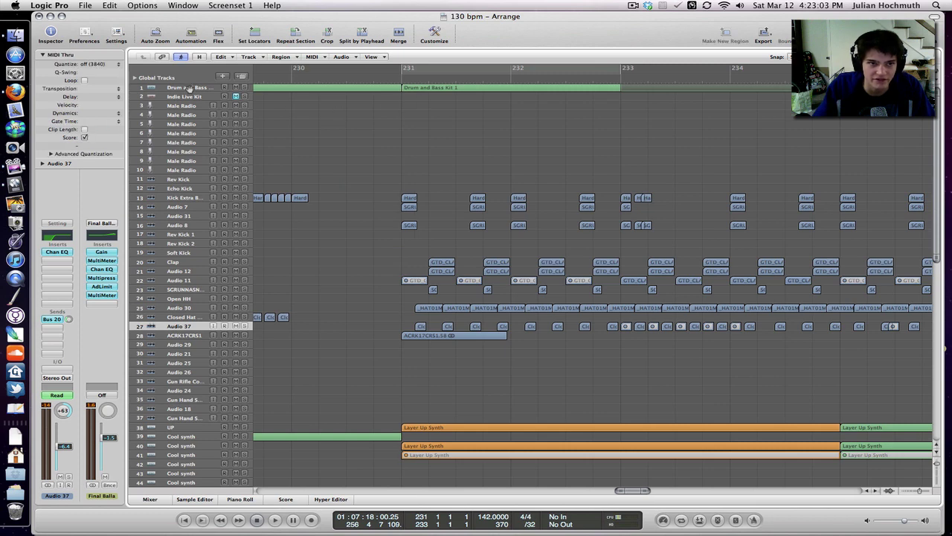
left_click(190, 88)
double_click(454, 92)
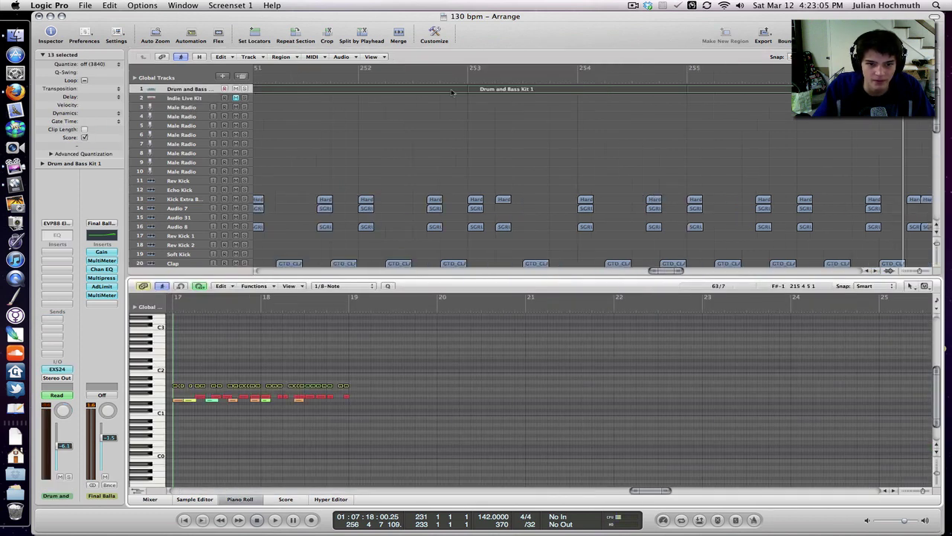
left_click(203, 401)
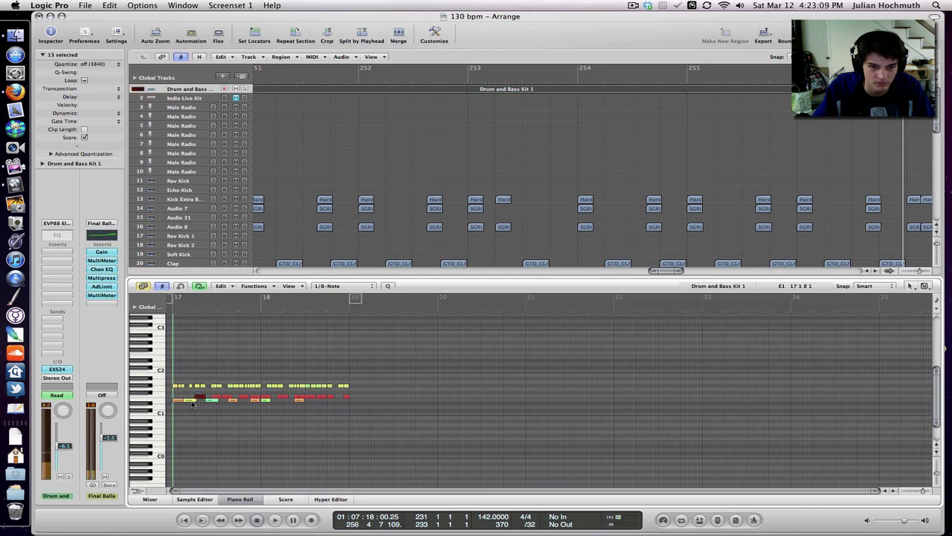
left_click(199, 400)
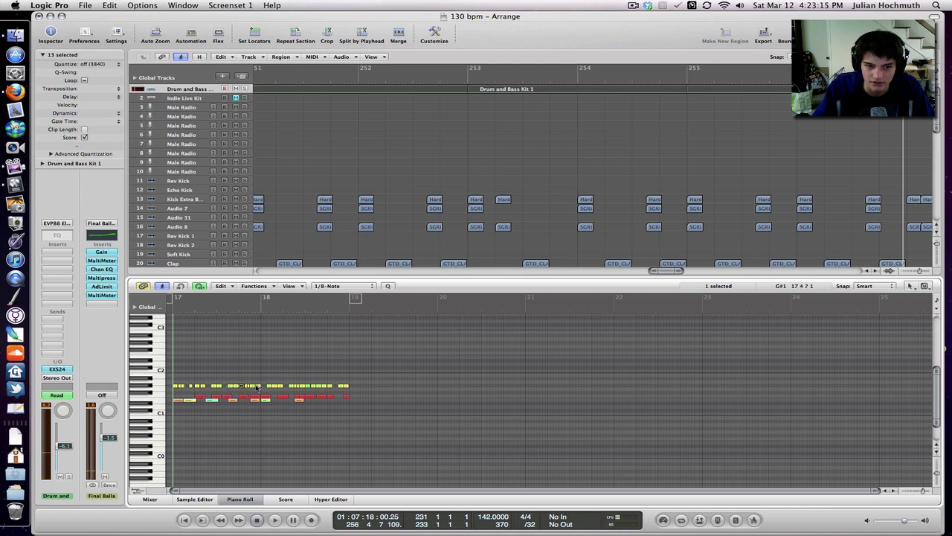
Marquee the stacked drum sample regions of bars 247 and 248 beneath the Drum and Bass Kit 1 region.
left_click(393, 135)
scroll(386, 134, "left", 10)
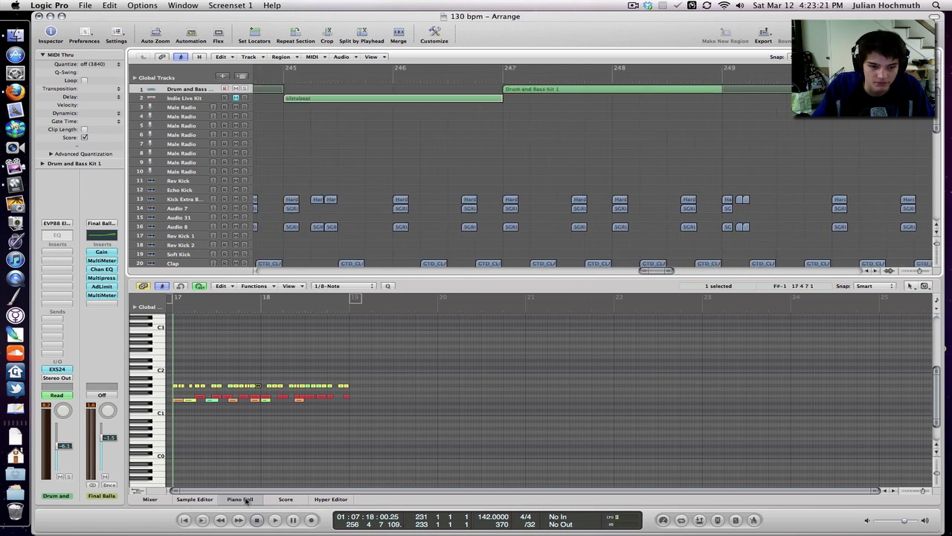
scroll(535, 156, "down", 5)
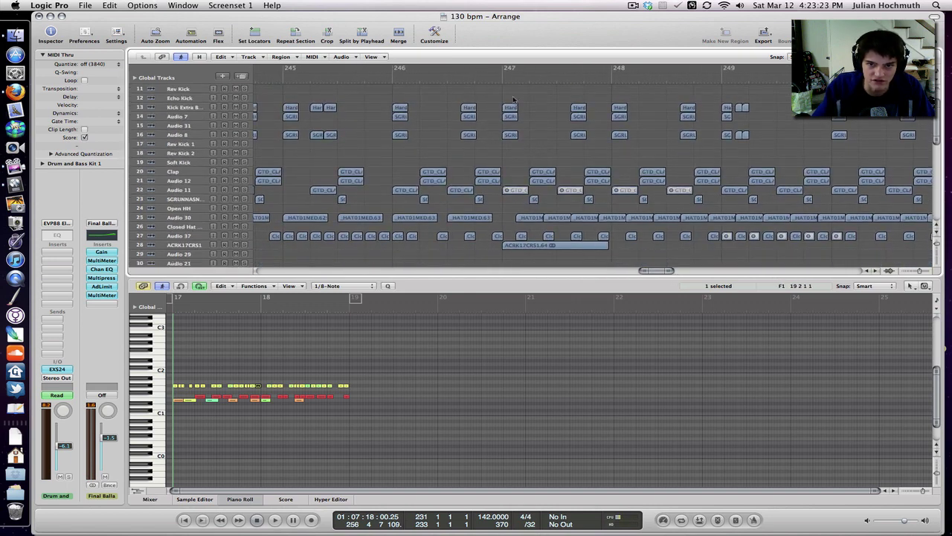
left_click_drag(512, 93, 716, 250)
scroll(536, 164, "up", 5)
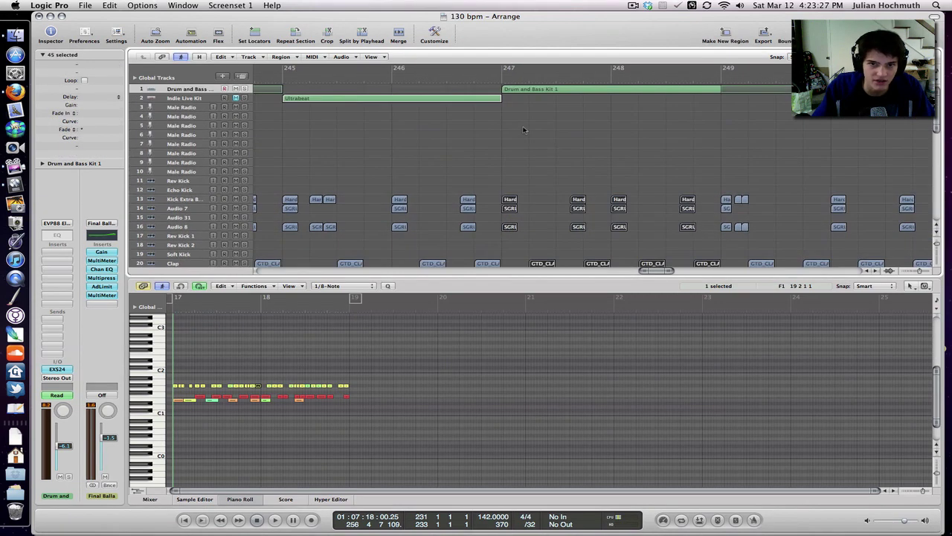
Play the Drum and Bass Kit 1 region soloed with a cycle from bar 247 to 249, and close the Piano Roll.
left_click(524, 89)
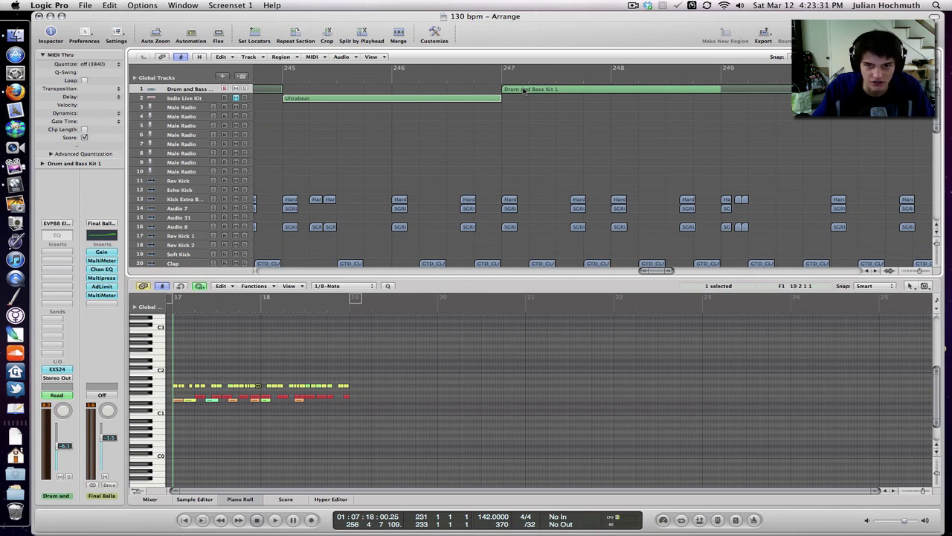
left_click(524, 90)
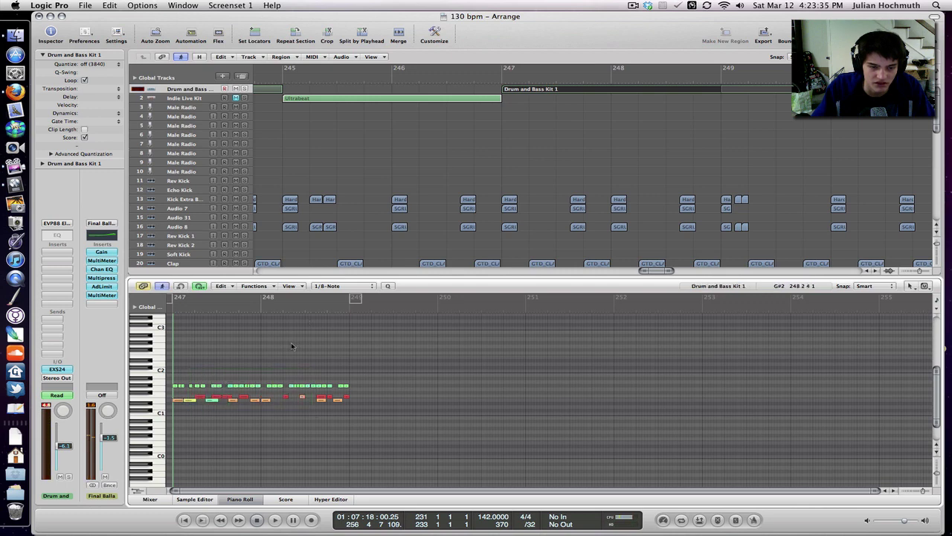
left_click_drag(504, 72, 721, 171)
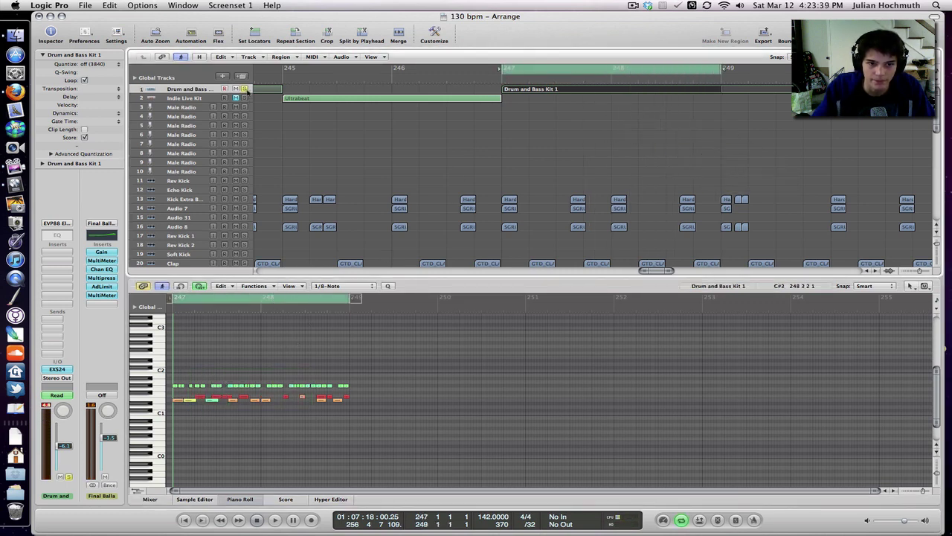
key("space")
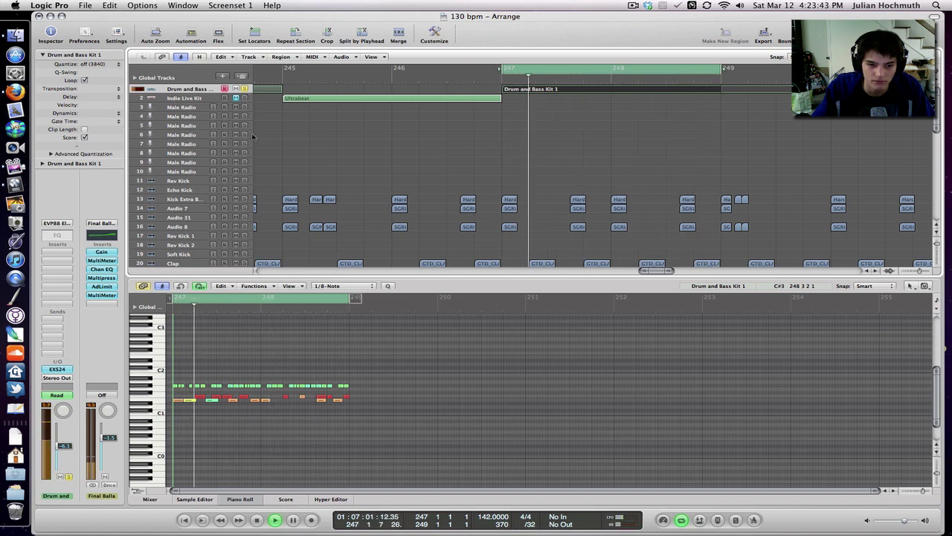
left_click(238, 499)
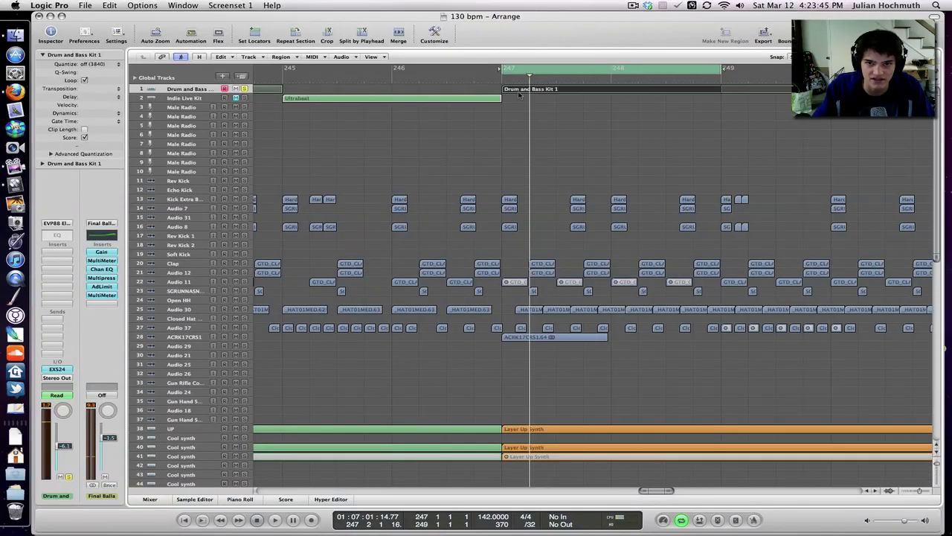
Turn off the cycle and the solo, and play the full mix from just before bar 247.
left_click(542, 72)
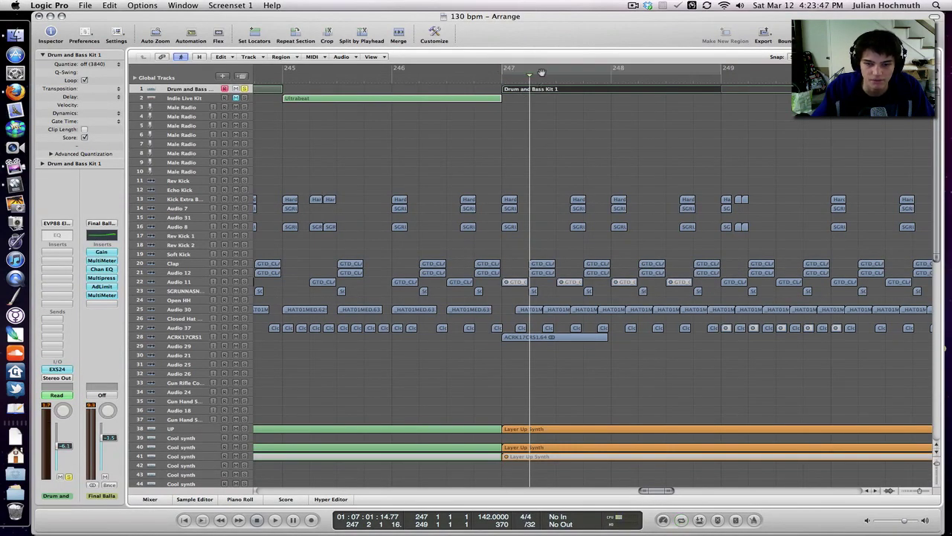
left_click(496, 78)
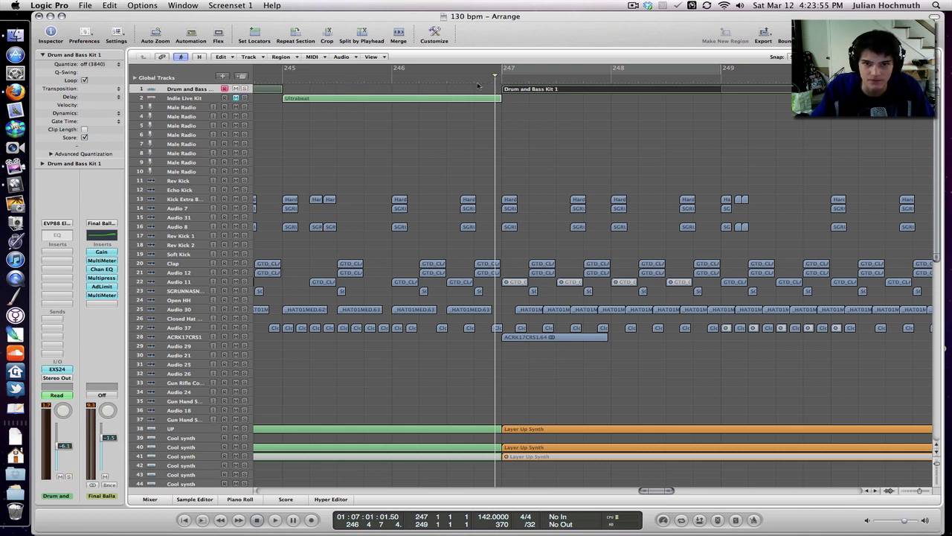
key("space")
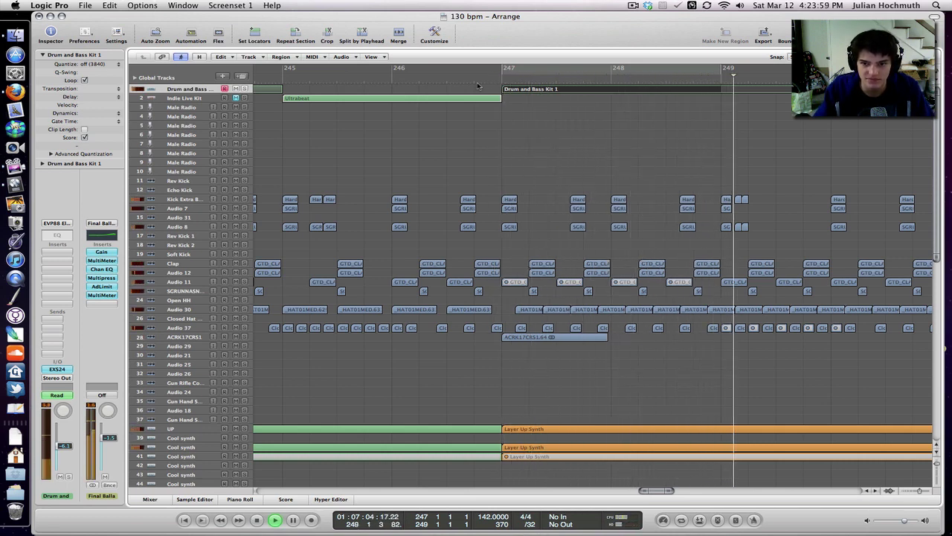
key("space")
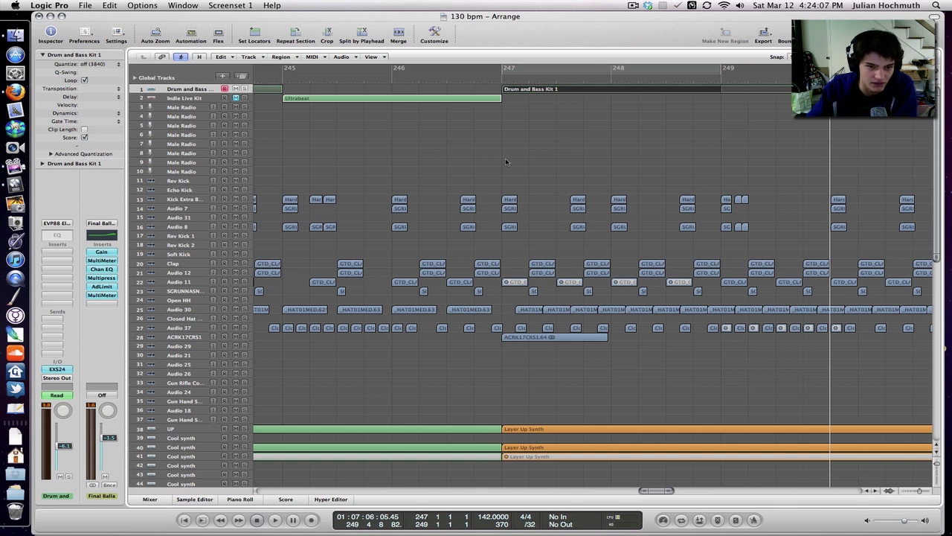
left_click(535, 140)
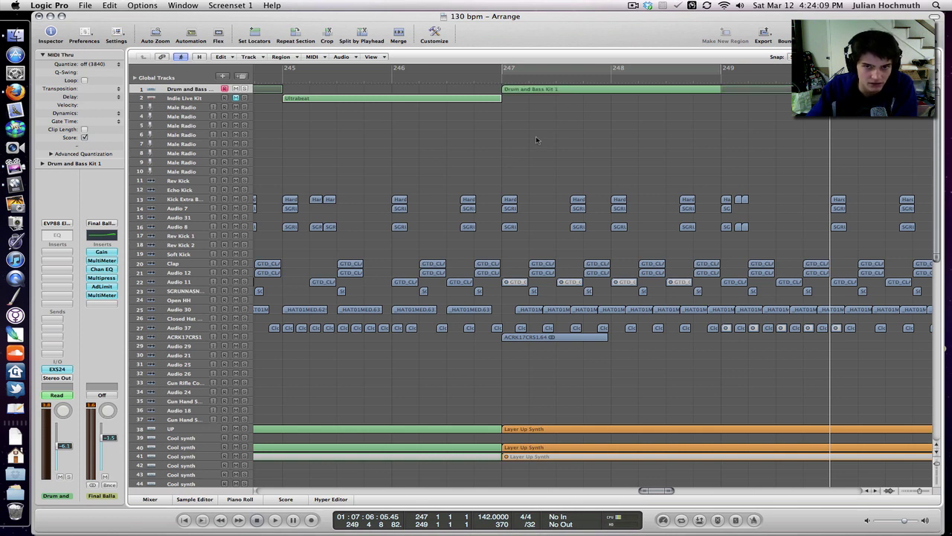
Select the Drum and Bass Kit 1 region at bar 247 and examine how its loop runs alongside the drums that follow.
scroll(542, 138, "right", 5)
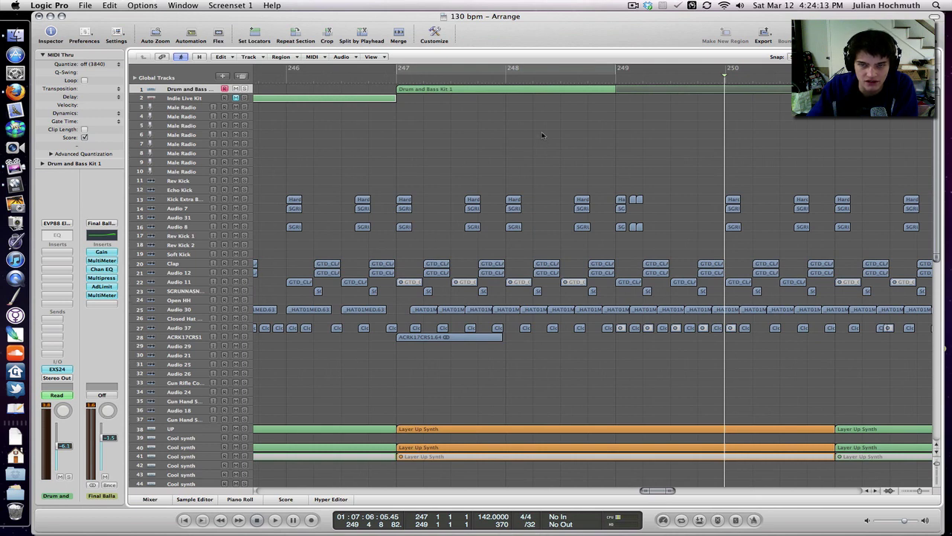
scroll(541, 135, "right", 10)
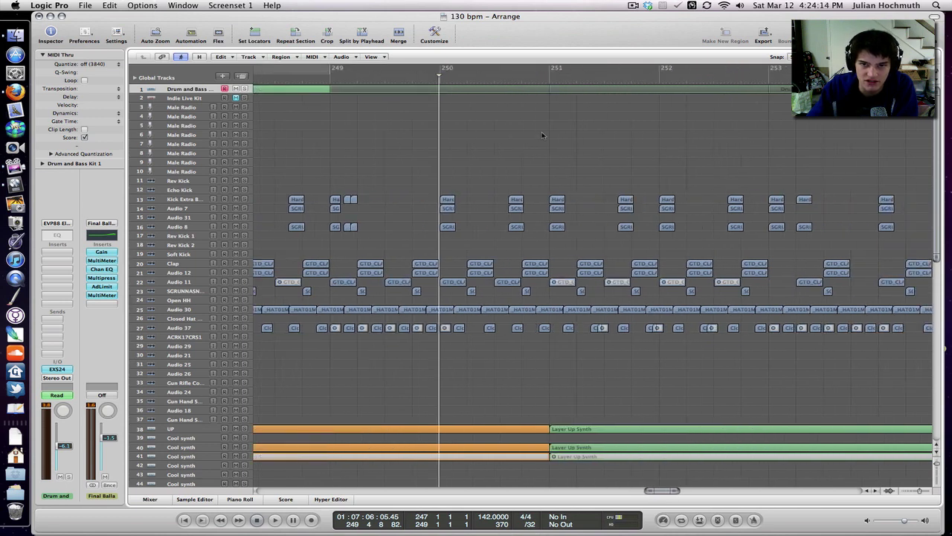
left_click(301, 92)
scroll(368, 119, "left", 6)
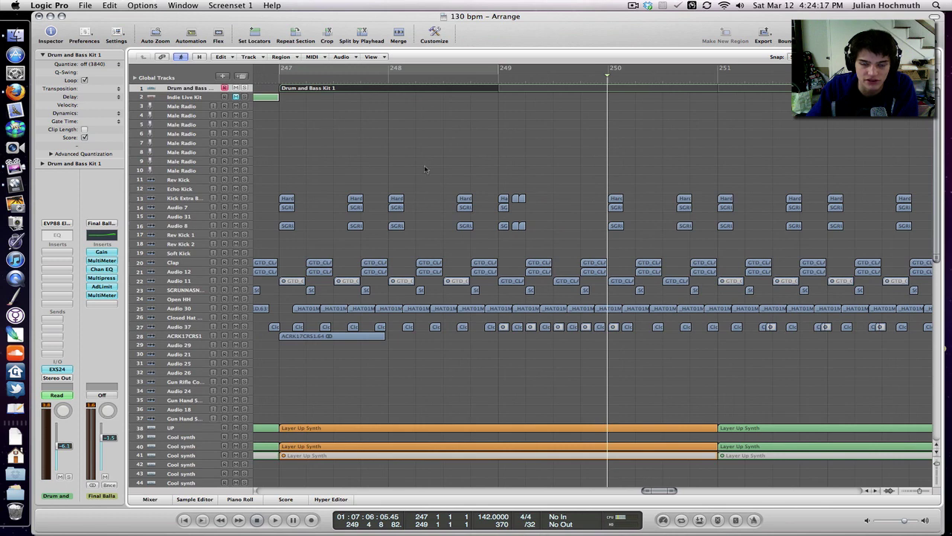
scroll(597, 166, "right", 8)
scroll(598, 169, "left", 7)
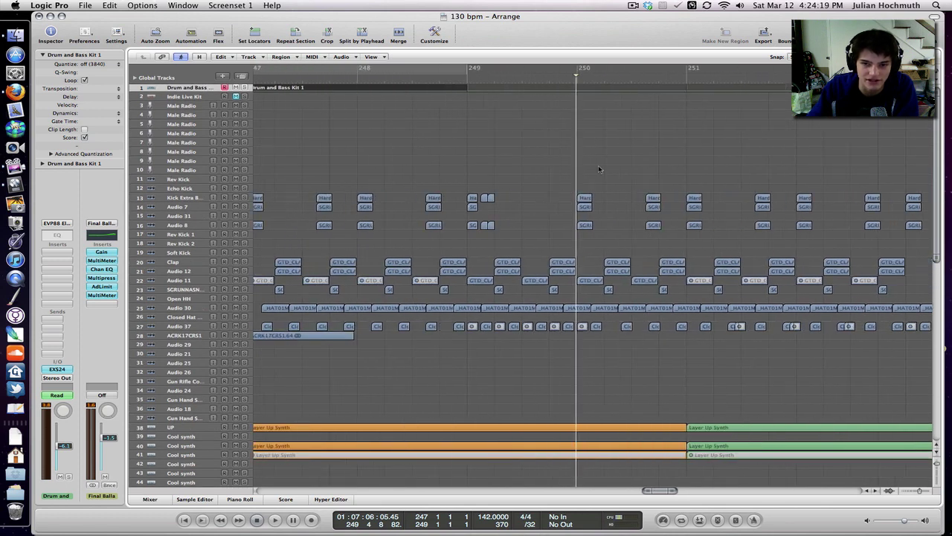
scroll(599, 169, "left", 5)
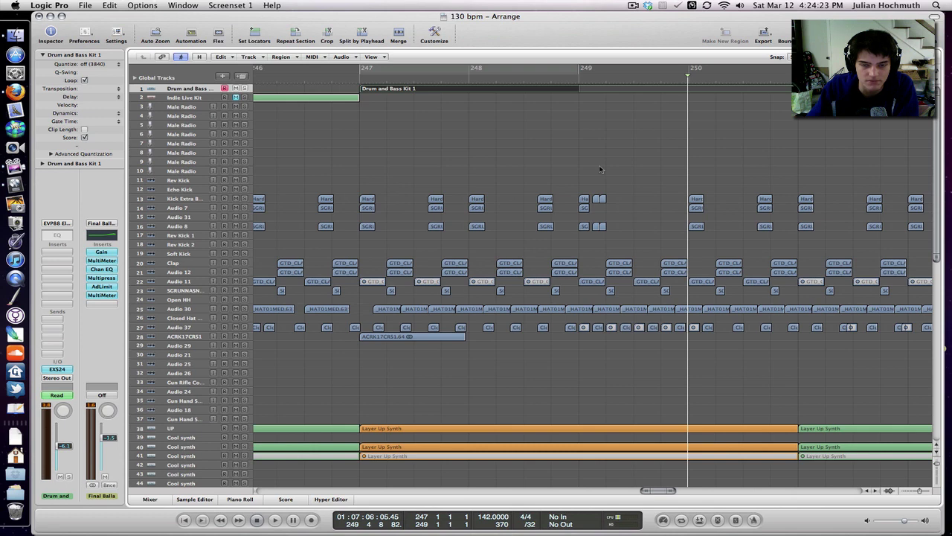
Marquee the kick and clap regions of bar 247, and then its kick regions alone, clearing the selection each time.
left_click_drag(364, 178, 453, 285)
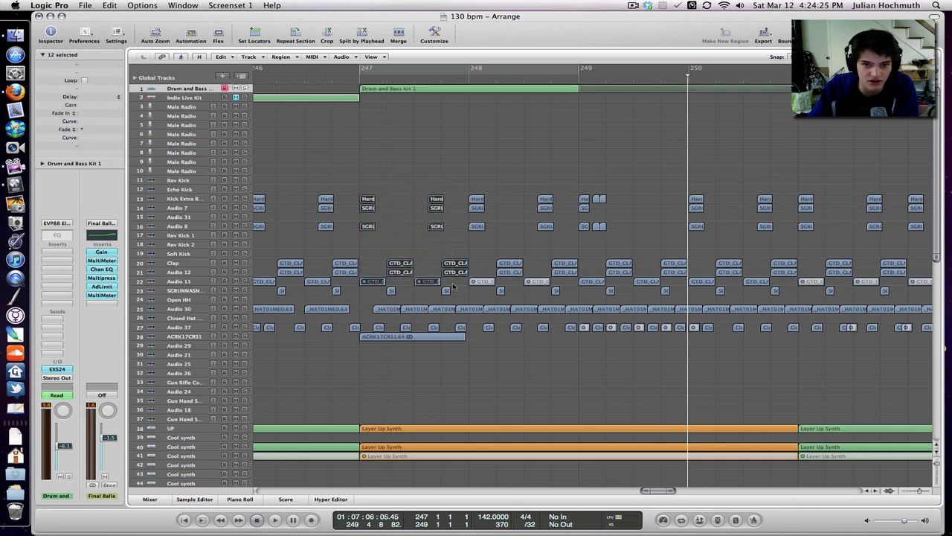
left_click(401, 206)
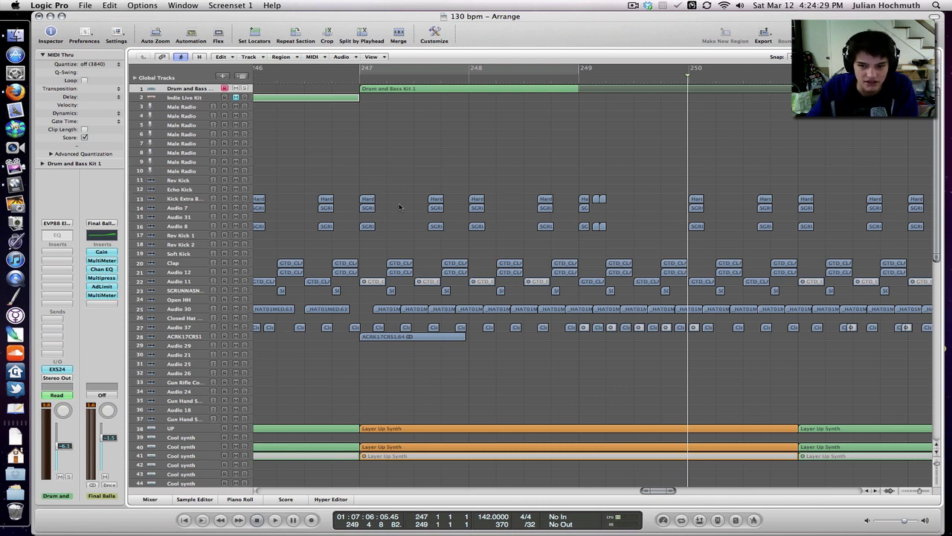
left_click_drag(370, 180, 442, 252)
left_click(379, 204)
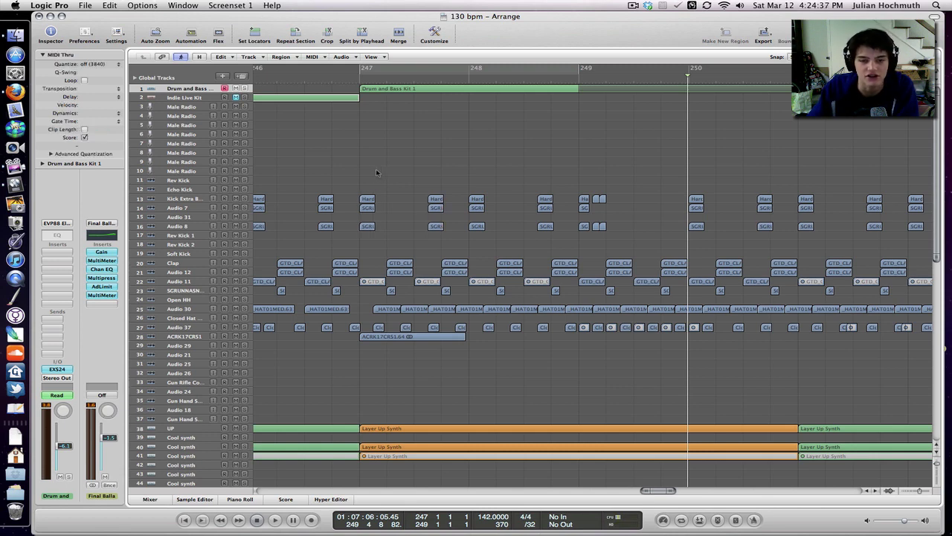
Marquee all drum regions of bars 247 and 248, clear the selection, and marquee the first stacked kick at bar 247.
left_click_drag(363, 182, 574, 355)
left_click(543, 344)
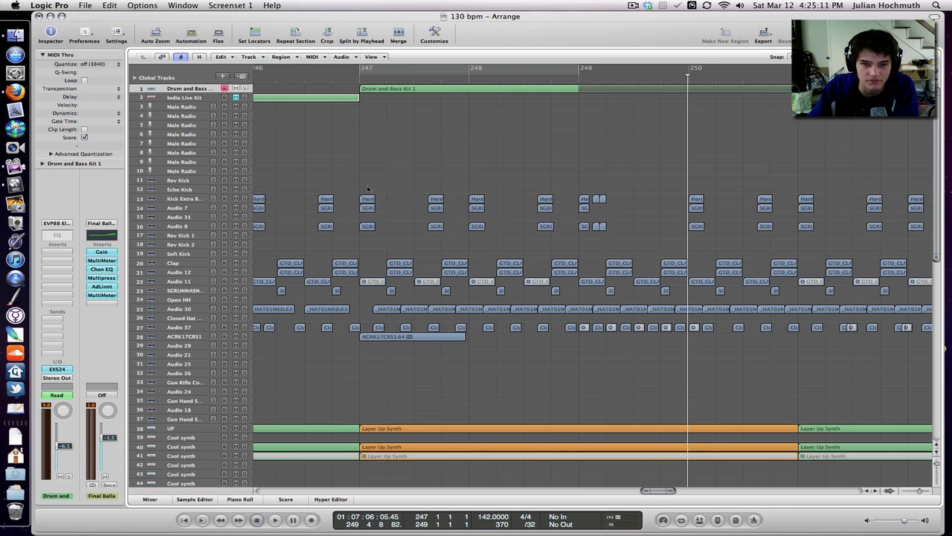
left_click_drag(366, 188, 409, 233)
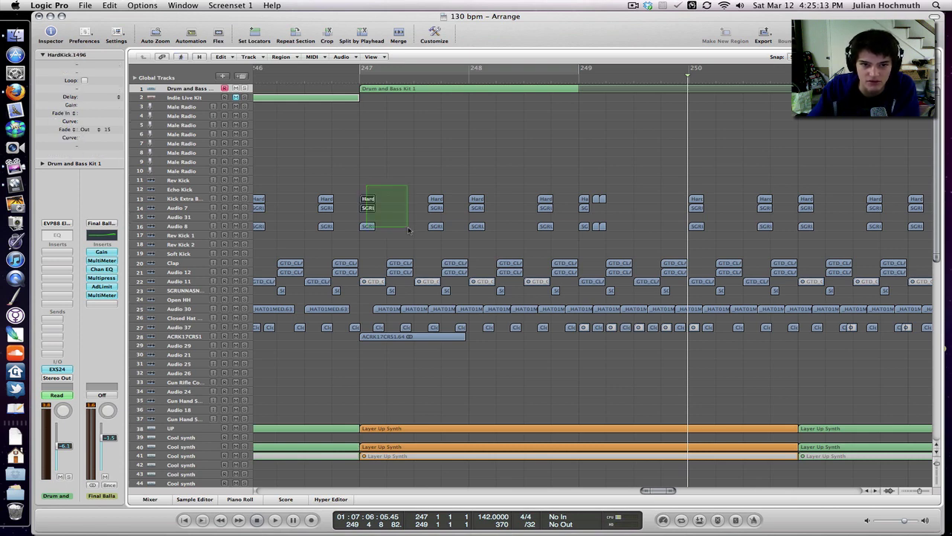
Examine the drum pattern from bar 249 to the end near bar 263, and back to bar 234 with the synth tracks below.
scroll(384, 180, "right", 1)
scroll(384, 180, "right", 5)
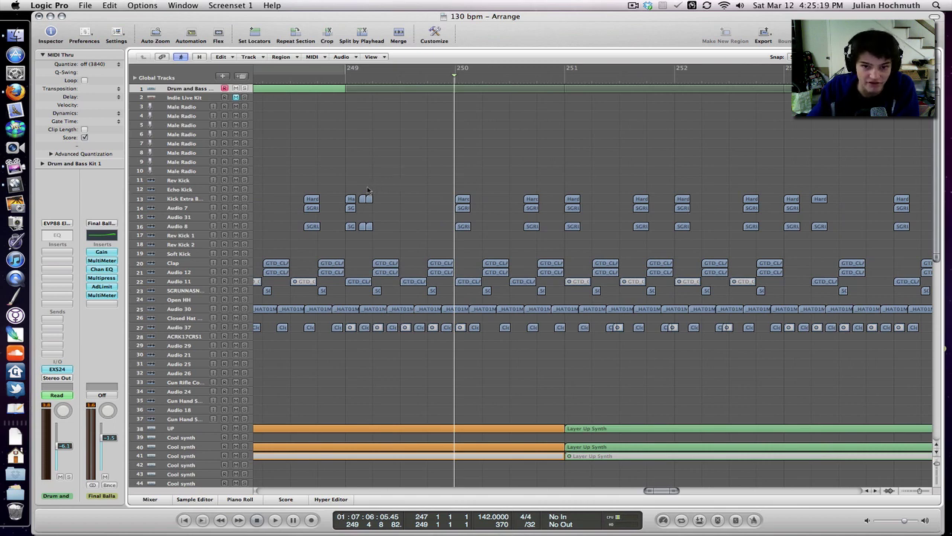
scroll(368, 186, "right", 5)
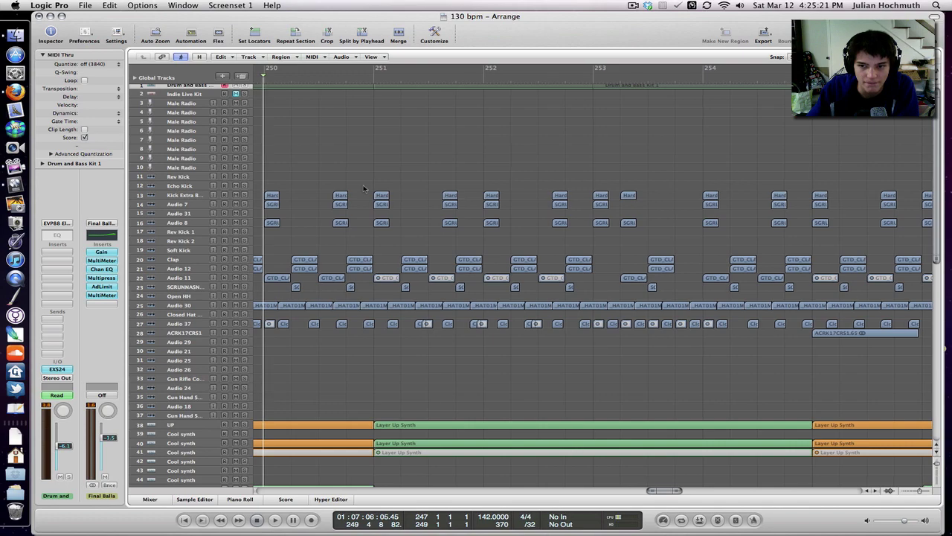
scroll(365, 189, "right", 5)
left_click(912, 491)
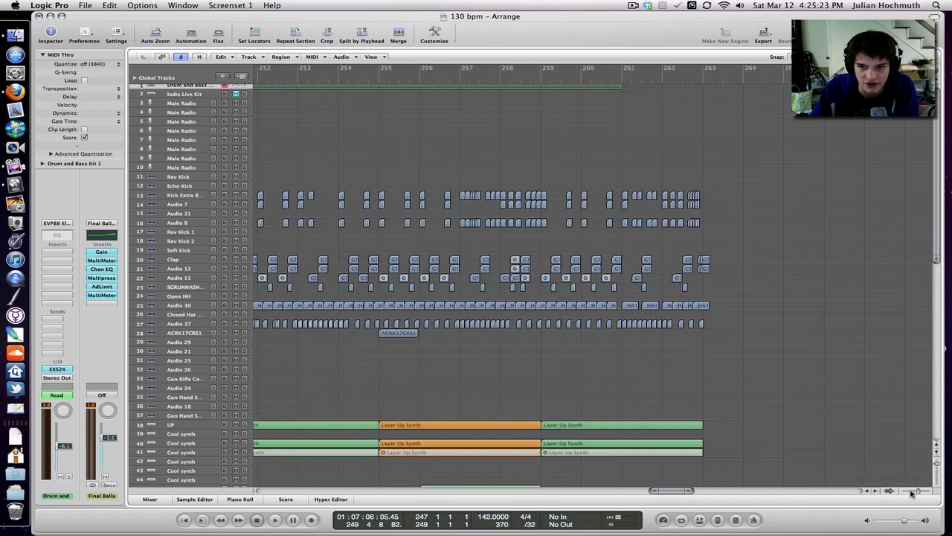
scroll(562, 256, "left", 3)
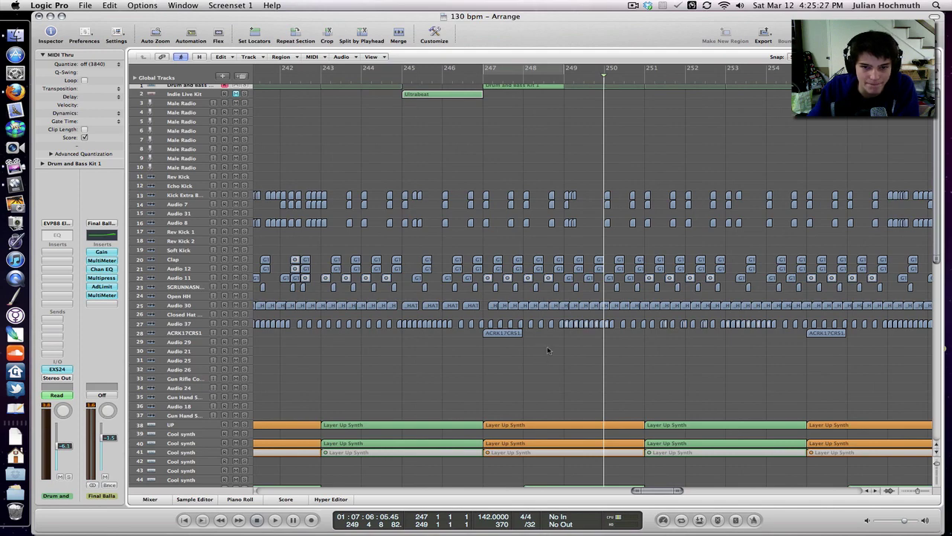
scroll(550, 338, "left", 10)
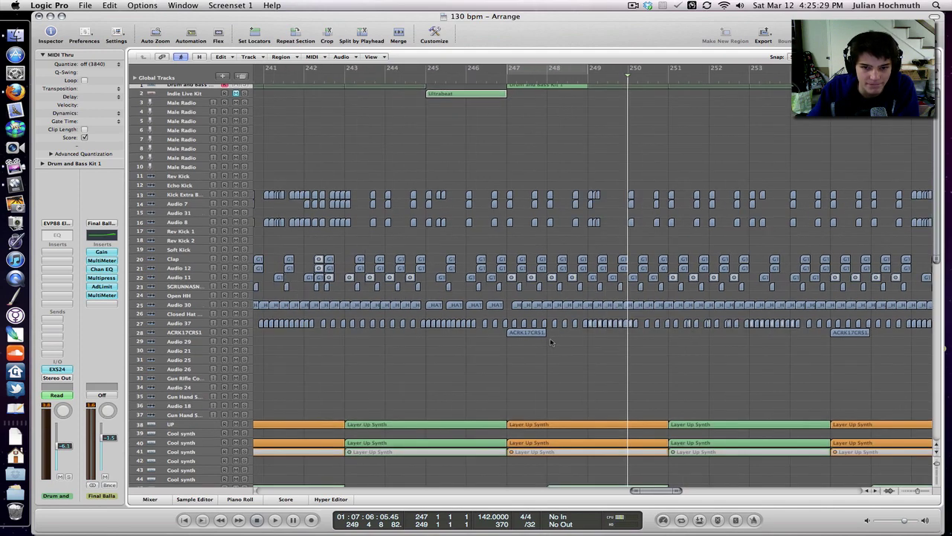
scroll(696, 373, "down", 3)
scroll(695, 373, "down", 3)
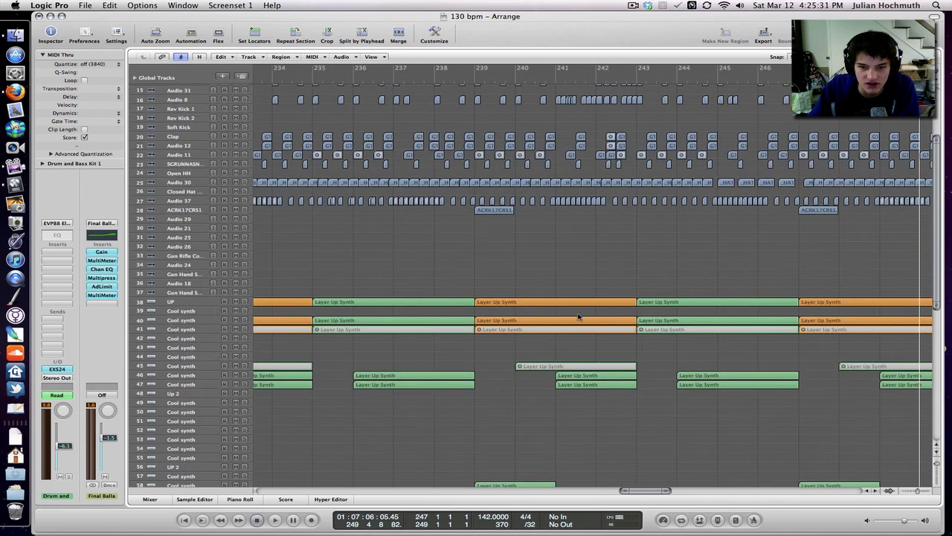
Marquee the three Layer Up Synth regions starting at bar 239 on the UP and Cool synth tracks.
left_click_drag(540, 286, 491, 359)
scroll(490, 359, "left", 5)
scroll(490, 359, "left", 10)
scroll(491, 355, "down", 15)
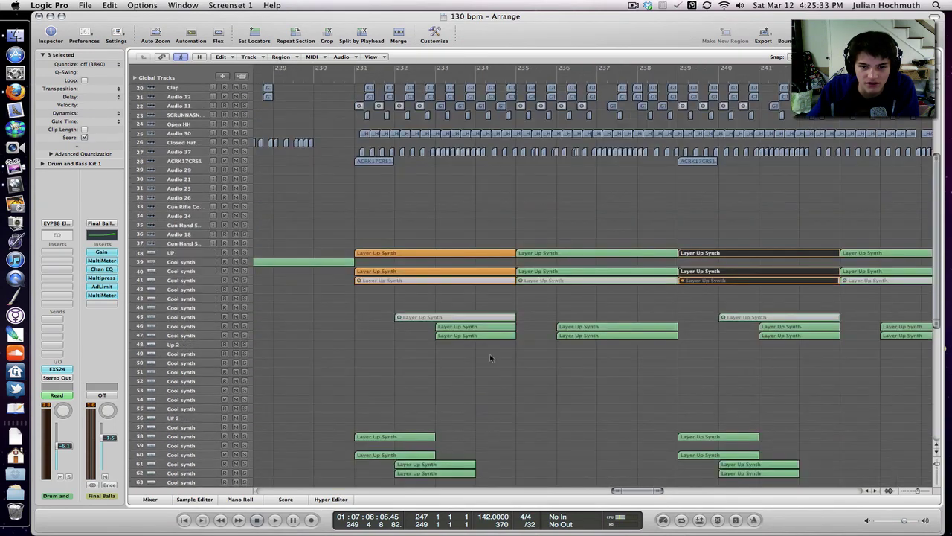
Play the soloed 8 BAR BUILD track from about bar 229, and stop it at about bar 233.
left_click(567, 73)
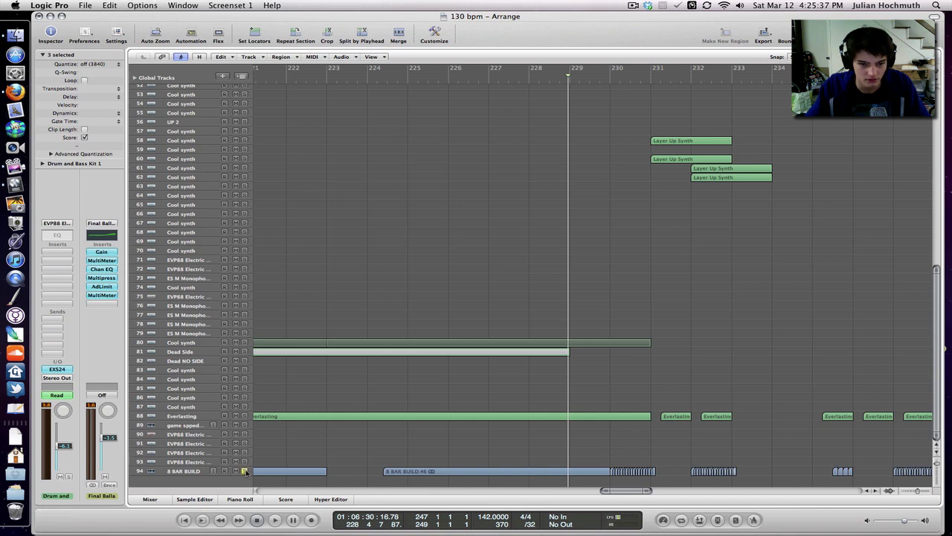
key("space")
key("Return")
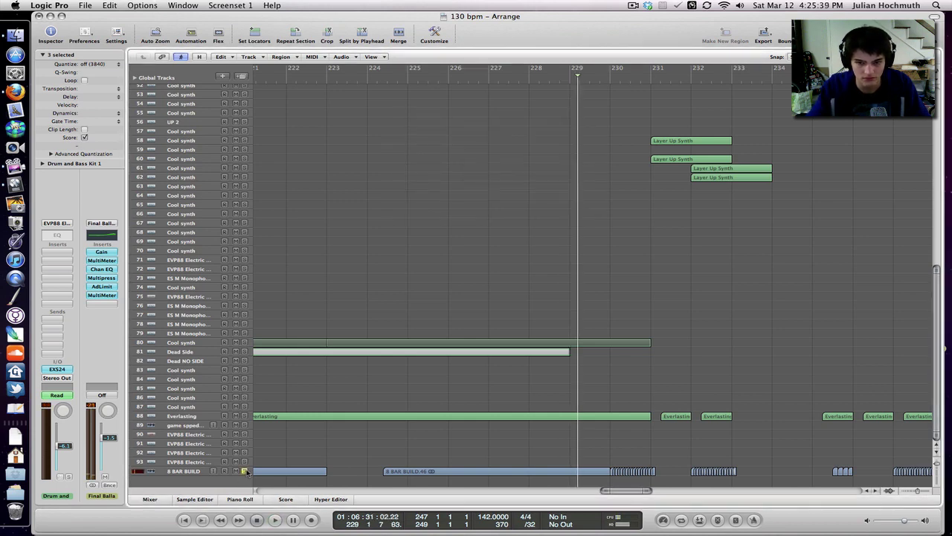
key("space")
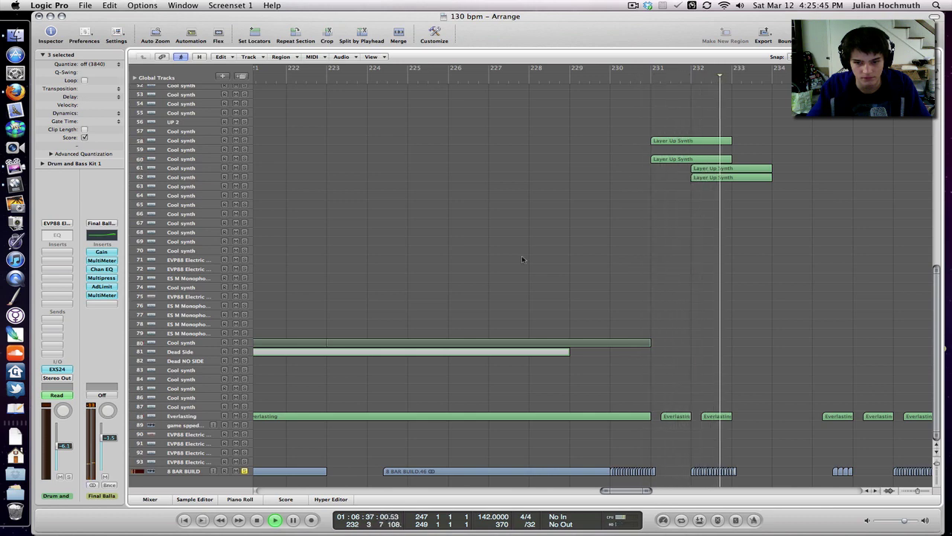
key("space")
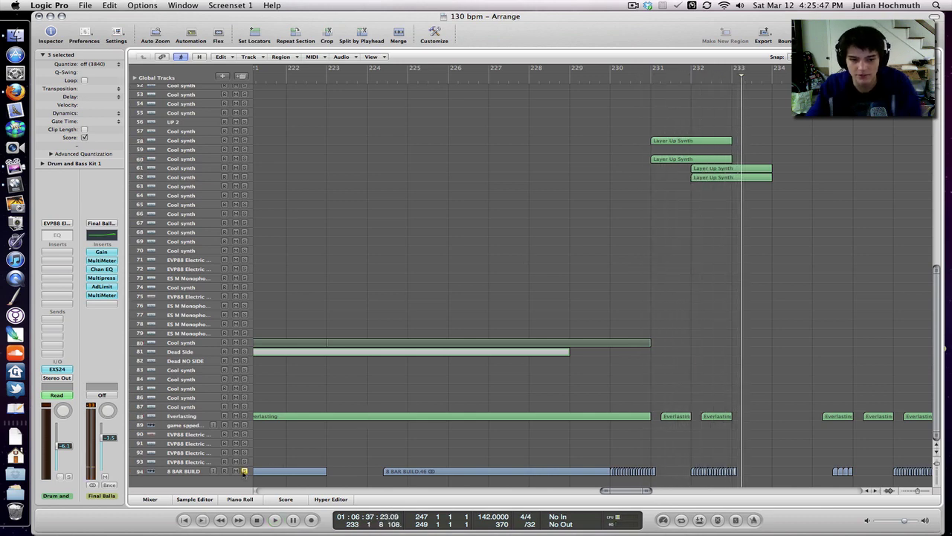
Marquee the chopped 8 BAR BUILD slices near bar 232 and compare them with the drum tracks above.
scroll(647, 203, "up", 15)
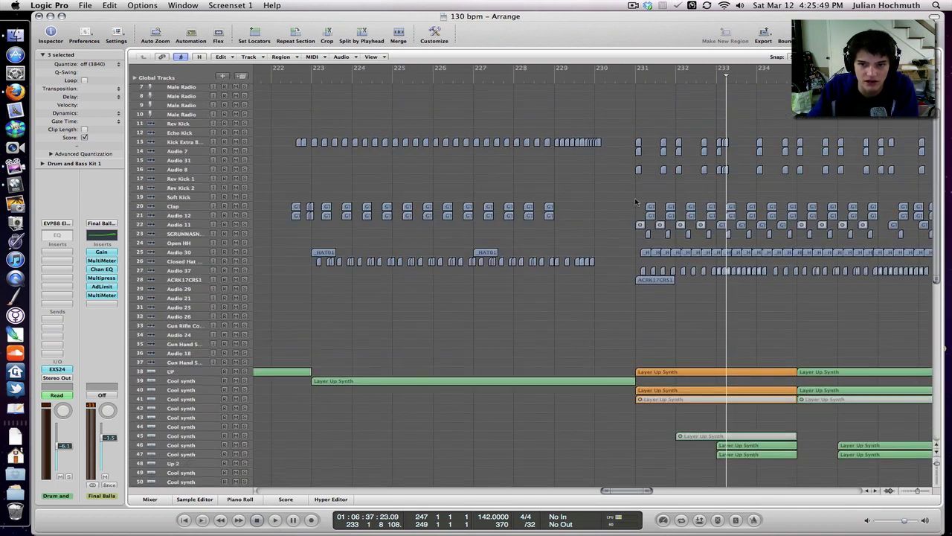
scroll(636, 201, "down", 15)
left_click_drag(557, 446, 640, 471)
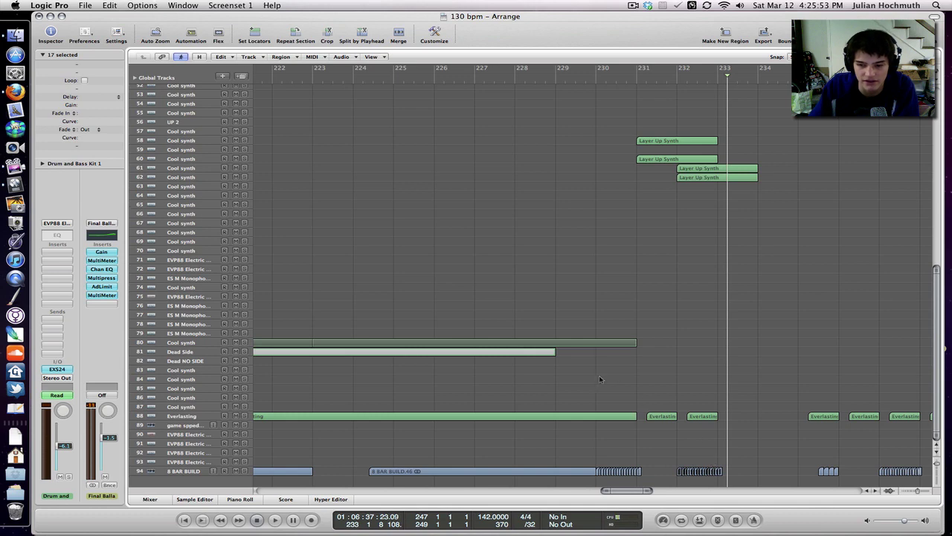
scroll(561, 353, "up", 15)
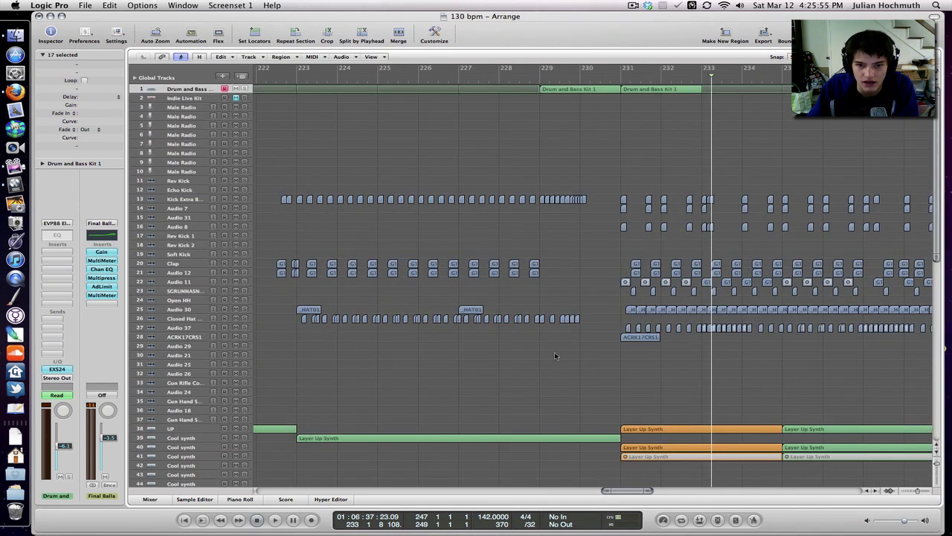
Marquee over the drums that follow bar 231, and select the Drum and Bass Kit 1 region starting at bar 231.
left_click_drag(630, 369, 682, 284)
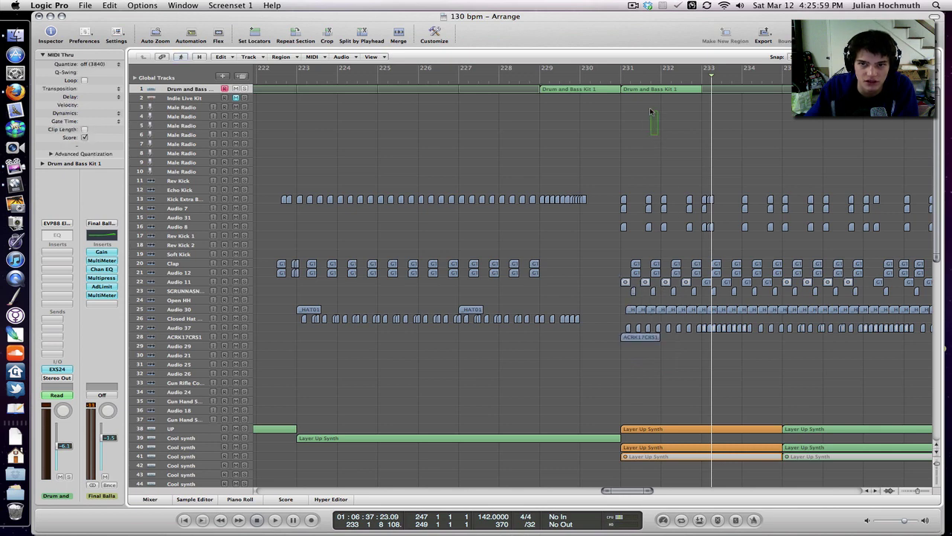
left_click(647, 91)
key("ctrl+period")
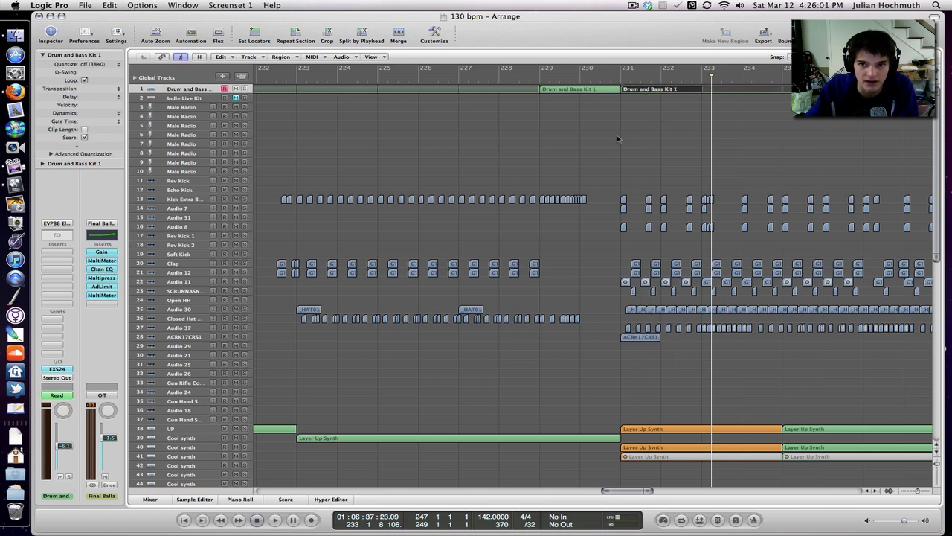
Examine the earlier drum sections from bar 222 back to bar 168, clearing the region selection.
scroll(619, 141, "left", 10)
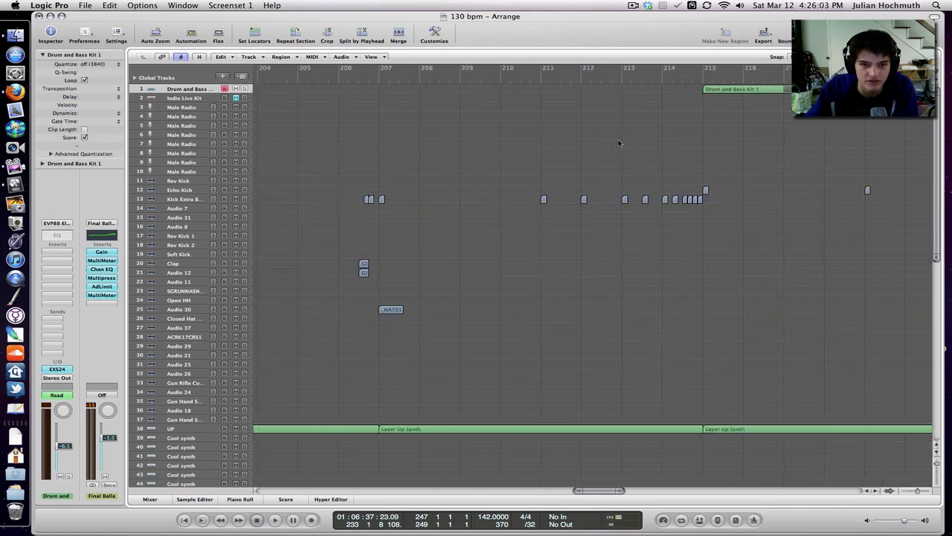
scroll(619, 142, "left", 9)
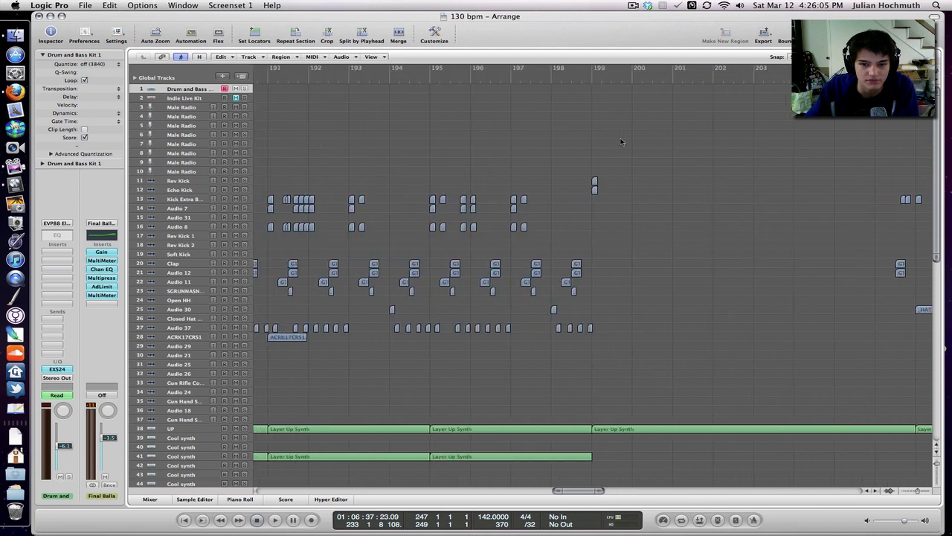
scroll(445, 175, "left", 8)
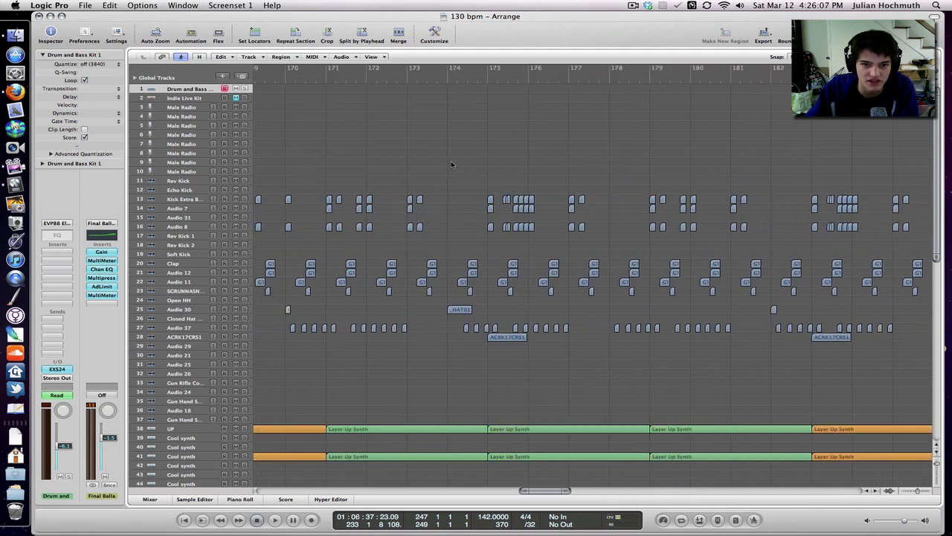
left_click(431, 158)
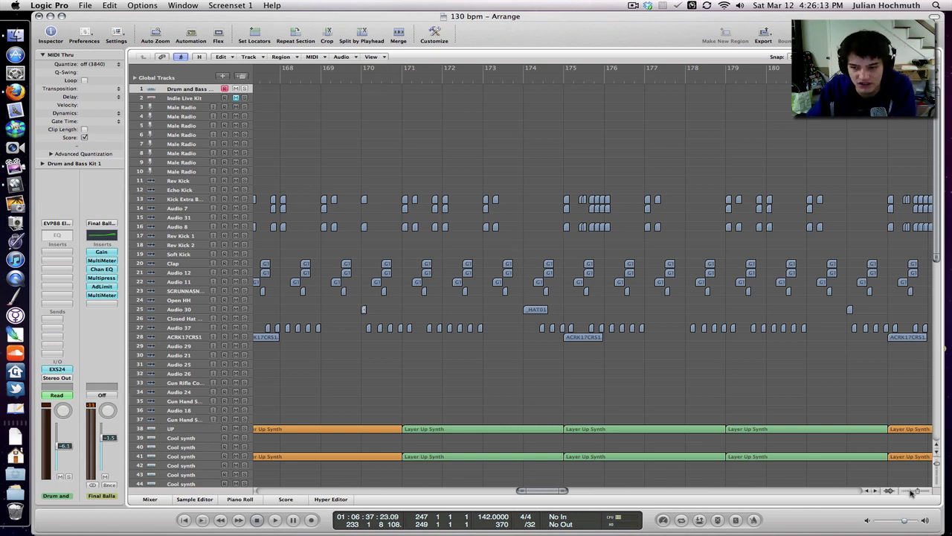
left_click_drag(917, 491, 913, 491)
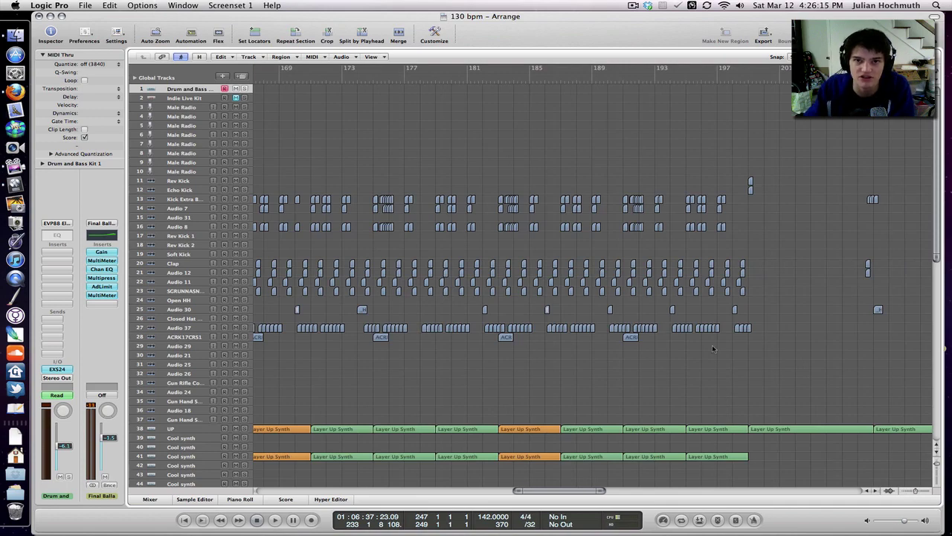
Examine the arrangement from bar 233 to its end near bar 337, including the late drums, electric piano and Layer Up Synth tracks.
scroll(767, 371, "right", 15)
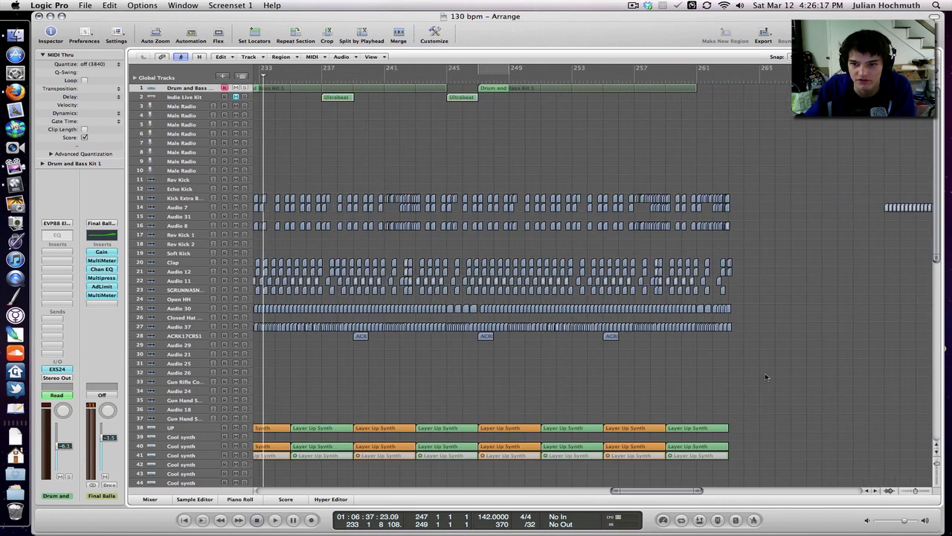
scroll(767, 377, "right", 10)
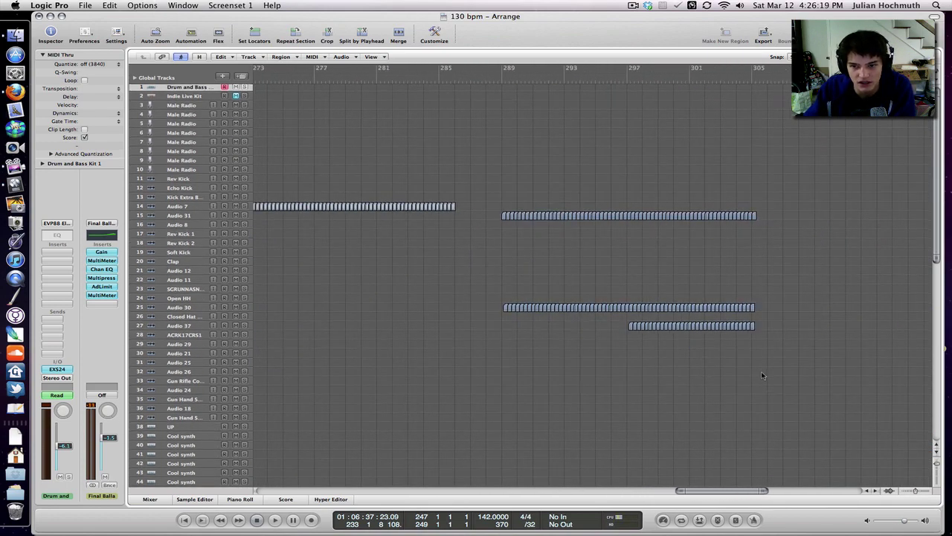
scroll(762, 375, "left", 5)
scroll(761, 375, "down", 5)
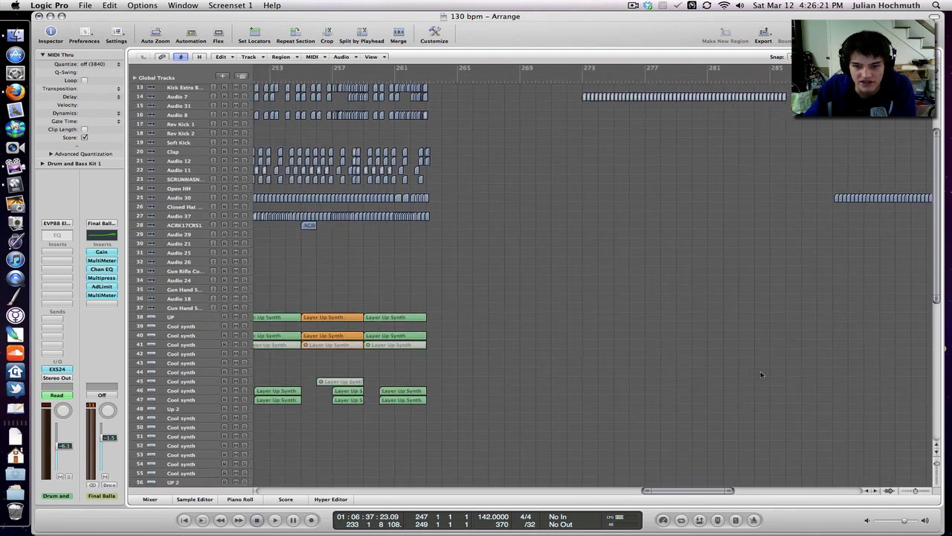
scroll(761, 371, "down", 8)
scroll(762, 372, "right", 4)
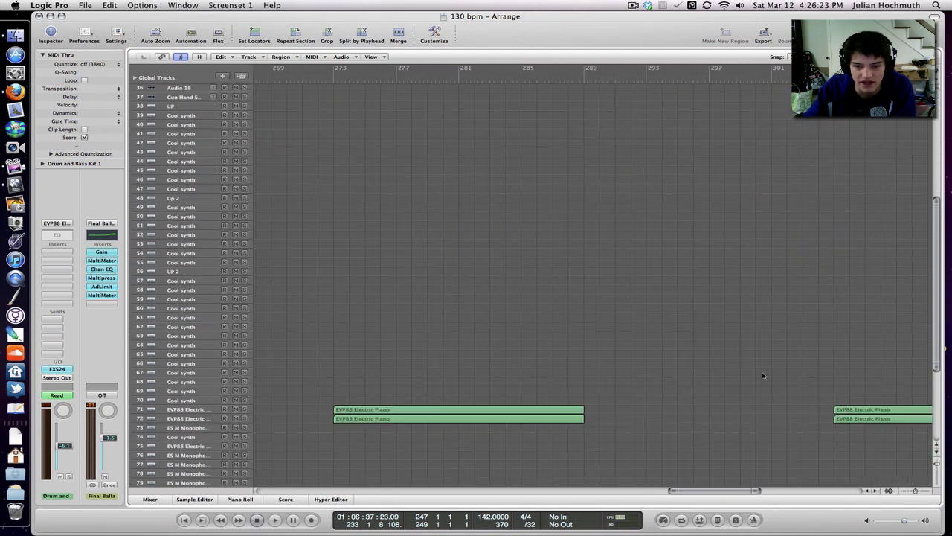
left_click_drag(936, 462, 937, 466)
scroll(822, 403, "right", 2)
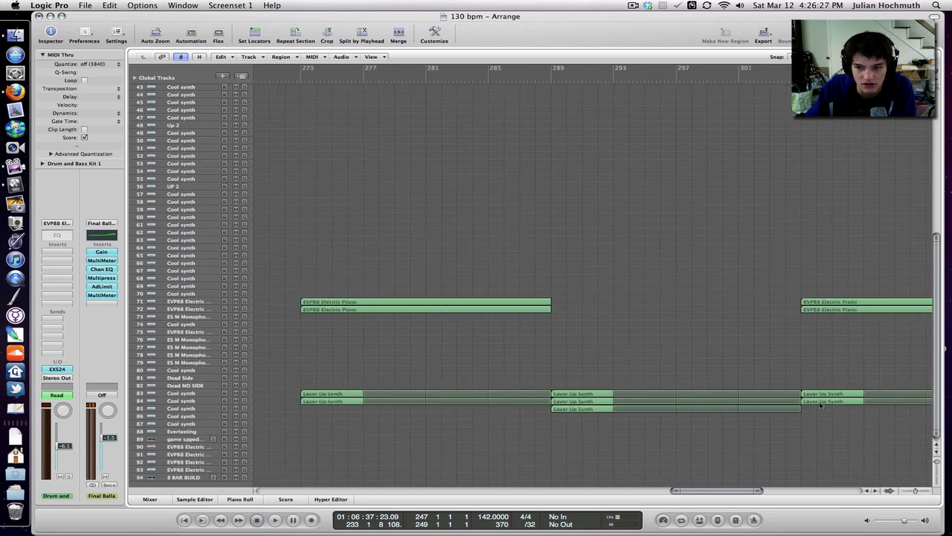
scroll(821, 404, "right", 4)
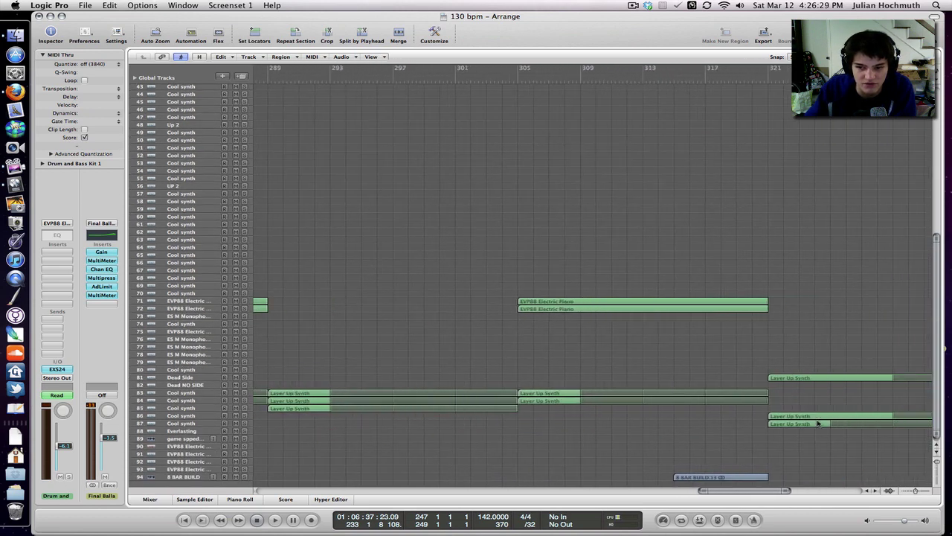
left_click(916, 493)
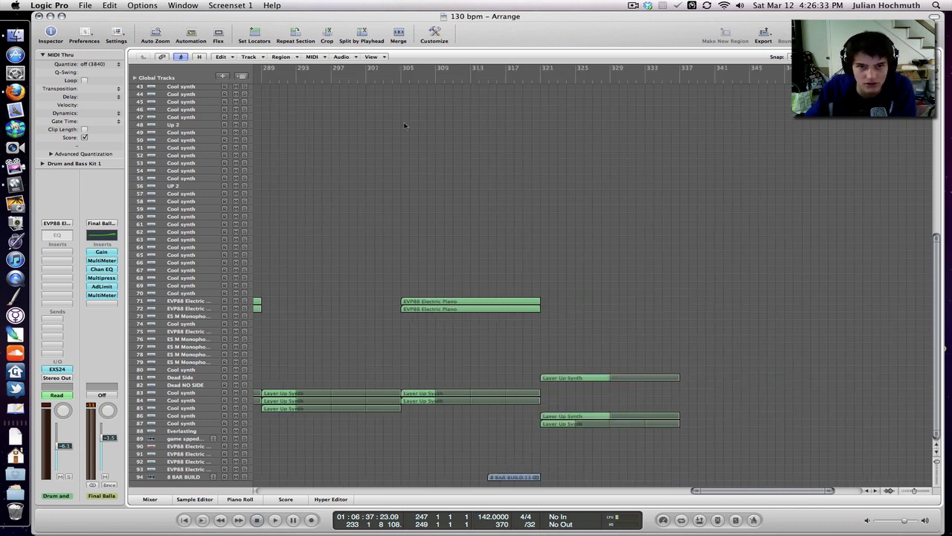
Play the ending from just before bar 305 to bar 323, dismissing the system overload alert and pointing out the synths at bar 321.
left_click(398, 80)
key("space")
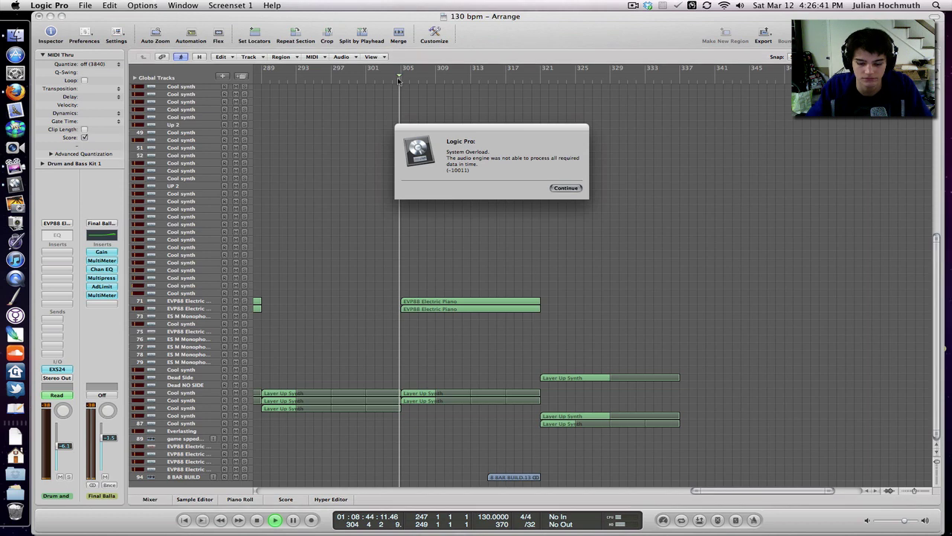
key("Return")
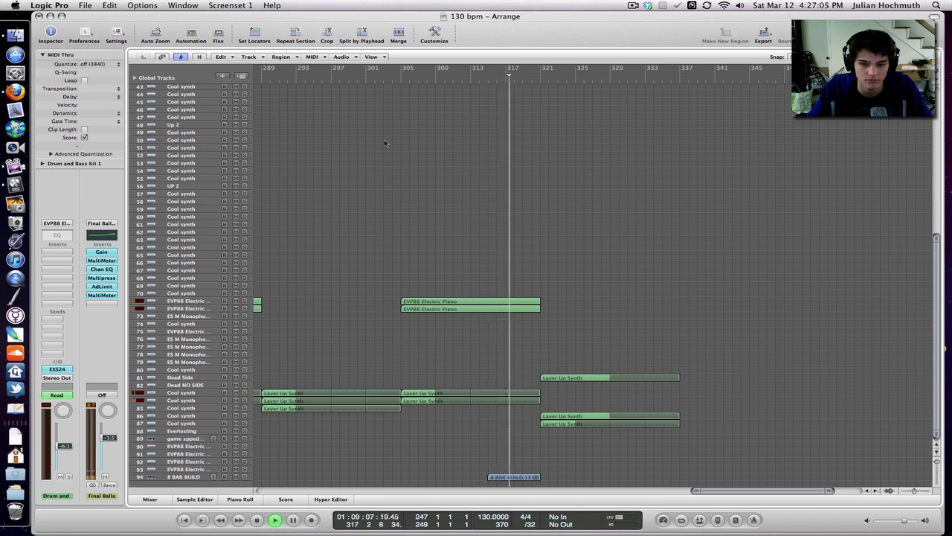
left_click_drag(546, 355, 594, 447)
left_click(577, 446)
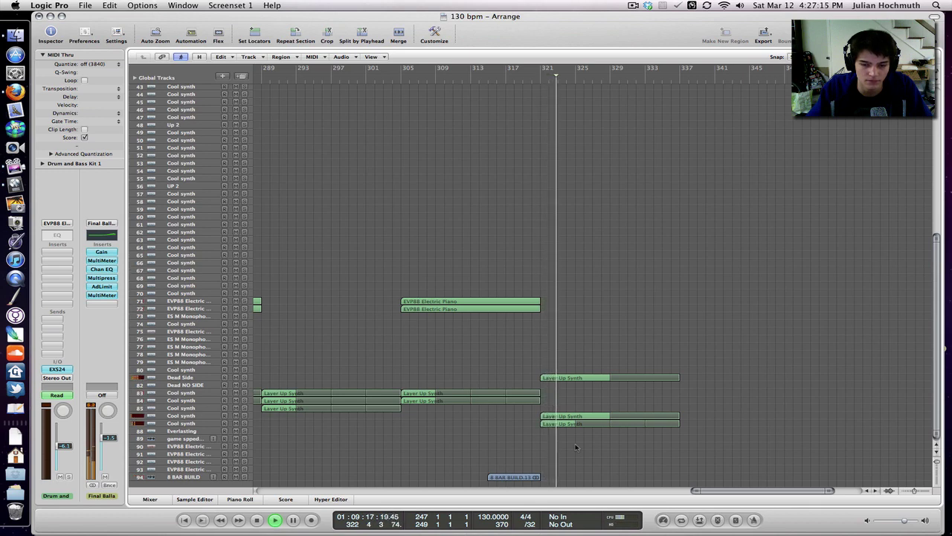
key("space")
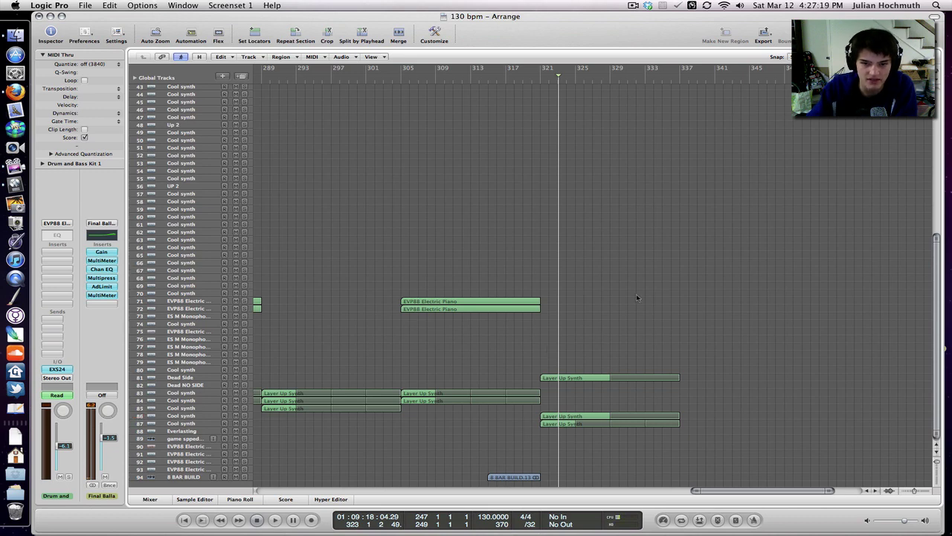
Marquee the closing synth and electric piano regions from bar 305 onward, clearing the selection each time.
left_click_drag(637, 298, 521, 457)
left_click(509, 452)
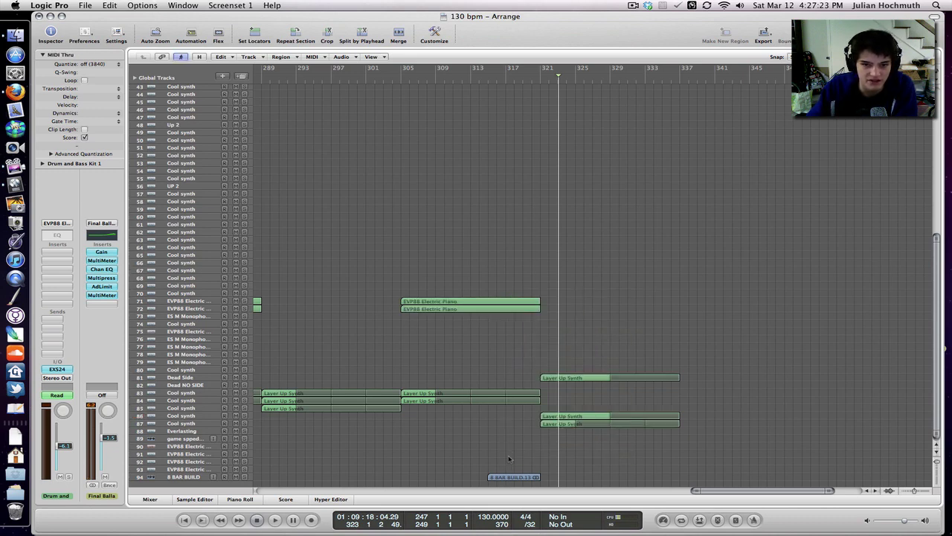
left_click_drag(406, 271, 480, 361)
left_click_drag(559, 438, 566, 439)
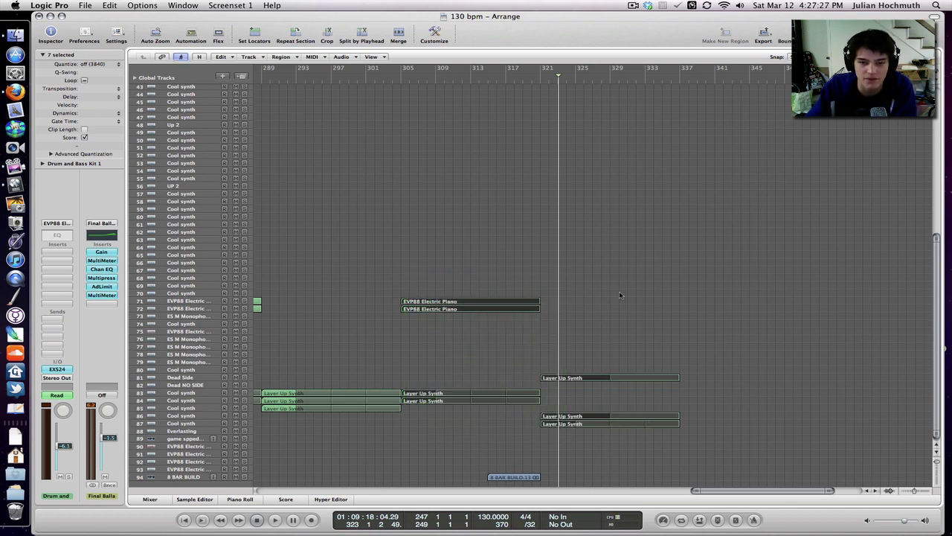
left_click(688, 175)
scroll(688, 176, "left", 2)
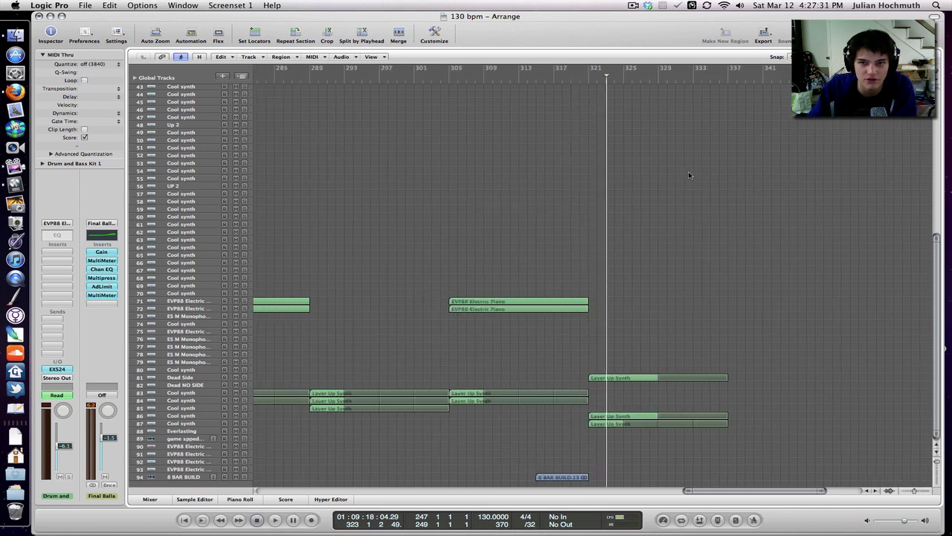